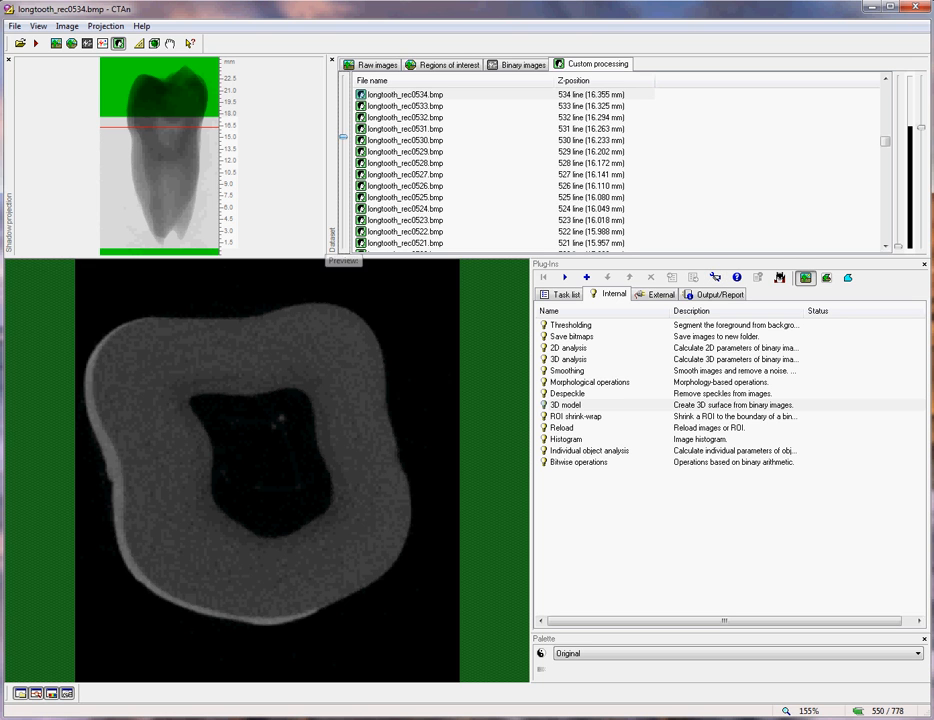
scroll(600, 160, "up", 10)
scroll(600, 160, "up", 10)
scroll(600, 160, "up", 10)
scroll(600, 160, "up", 10)
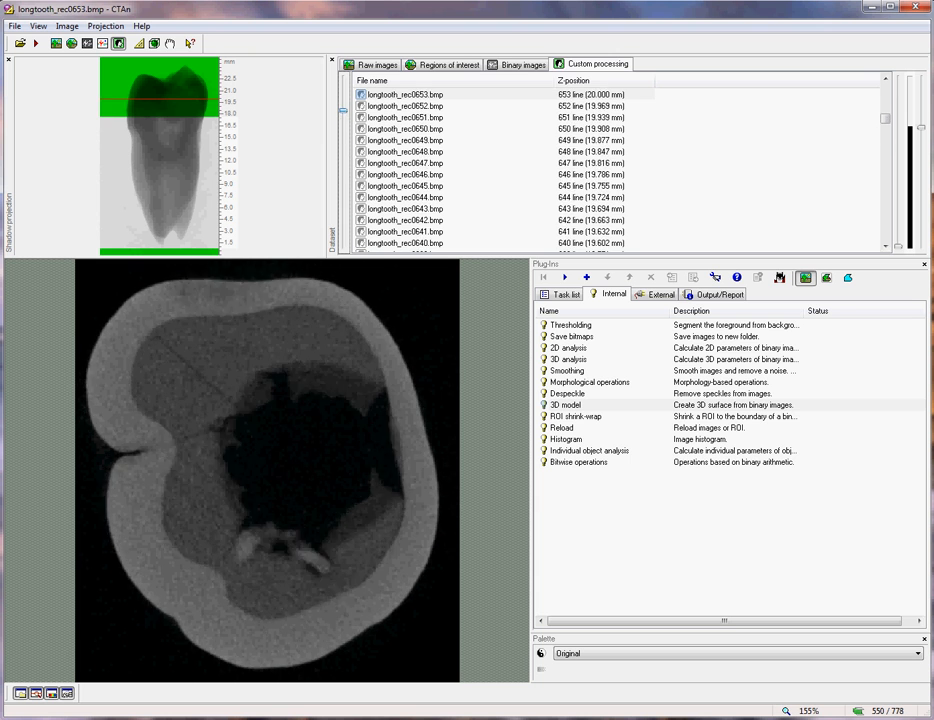
scroll(600, 160, "up", 10)
scroll(600, 160, "up", 5)
scroll(600, 160, "up", 5)
scroll(600, 160, "down", 6)
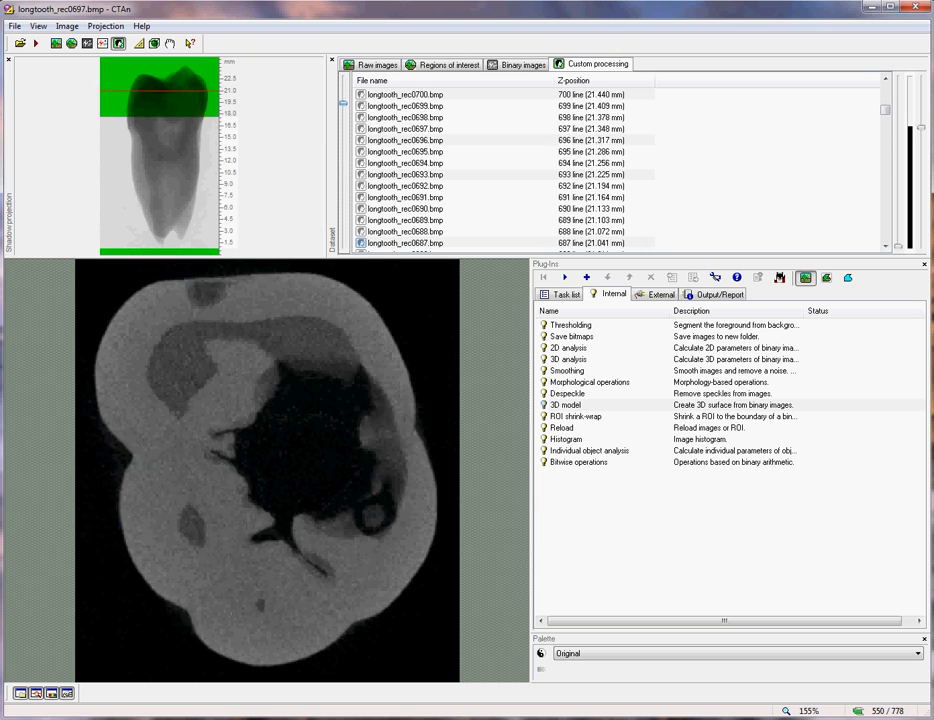
scroll(600, 160, "down", 10)
scroll(600, 160, "down", 10)
scroll(600, 160, "down", 10)
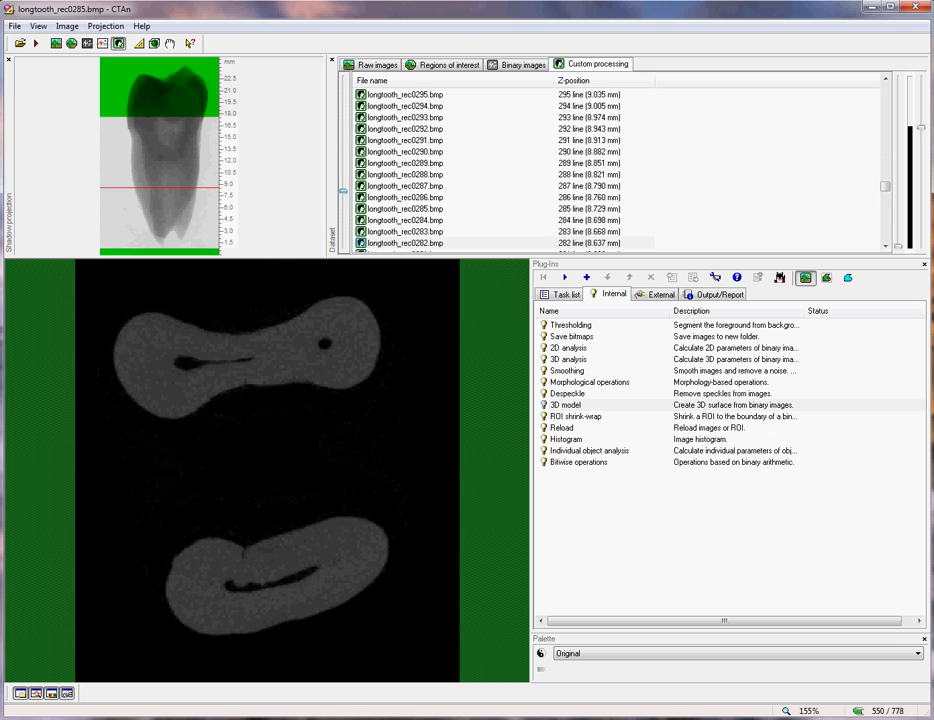
scroll(600, 160, "down", 8)
scroll(600, 160, "up", 10)
scroll(600, 160, "up", 8)
scroll(600, 160, "up", 8)
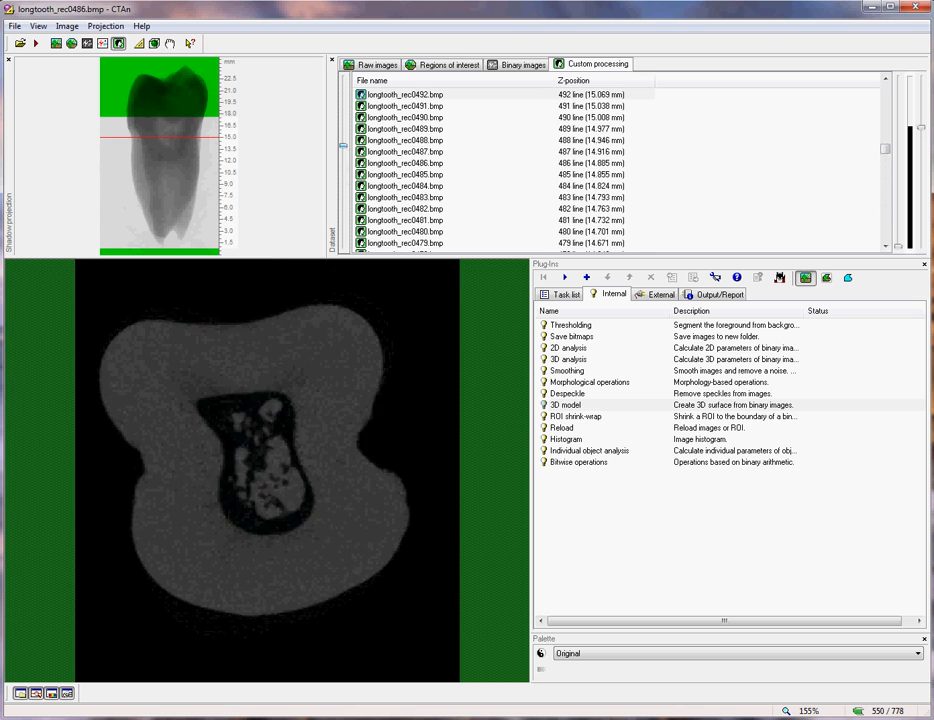
scroll(600, 160, "up", 6)
scroll(600, 160, "up", 7)
scroll(600, 160, "up", 4)
scroll(600, 160, "down", 4)
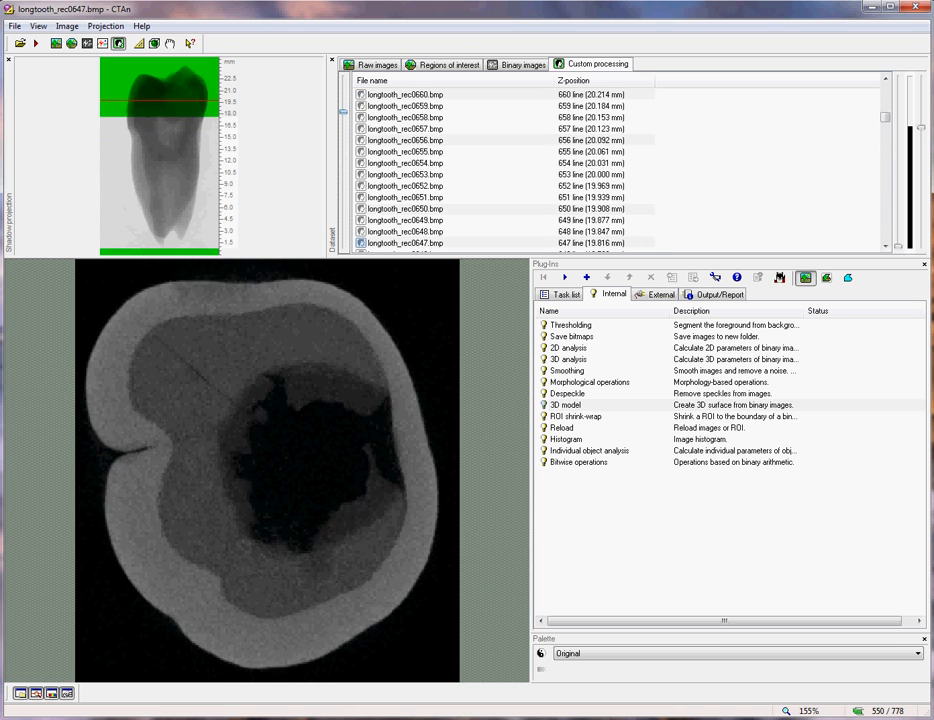
scroll(600, 160, "down", 6)
scroll(600, 160, "down", 7)
scroll(600, 160, "down", 6)
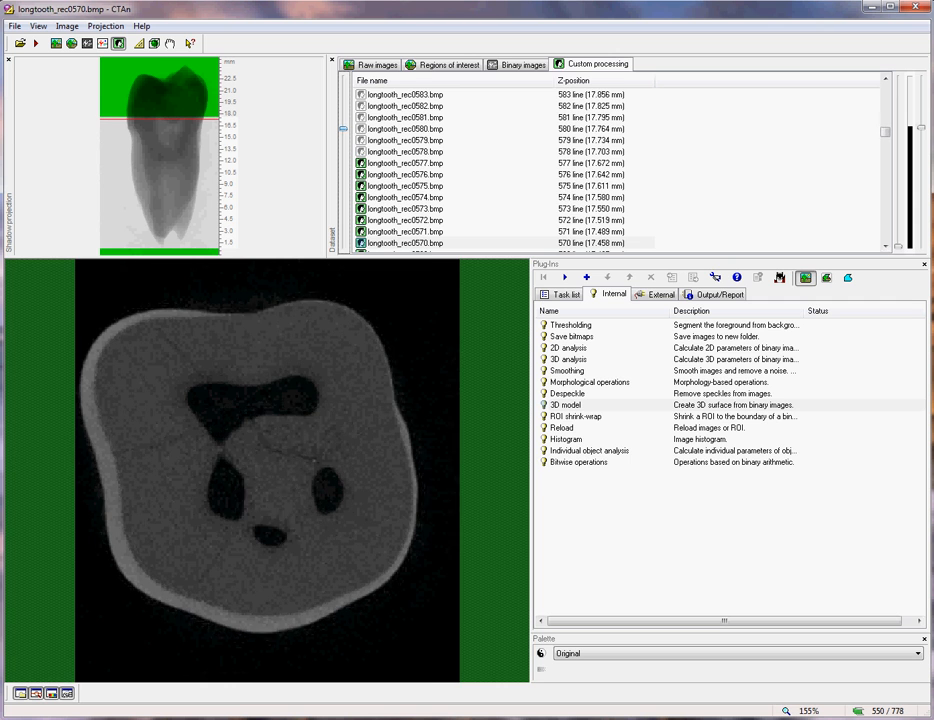
Step: Browse neighbouring cross-sections and settle on slice 577 near the crown
key("Down")
key("Up")
key("Up")
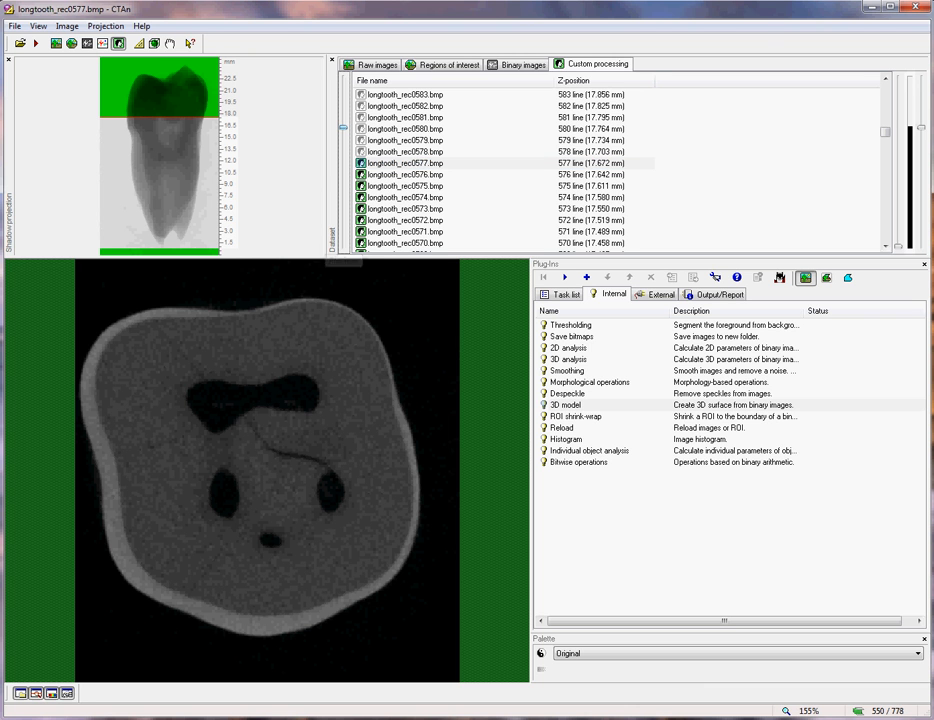
mouse_move(160, 117)
left_mouse_down()
mouse_move(160, 96)
mouse_move(160, 117)
left_mouse_up()
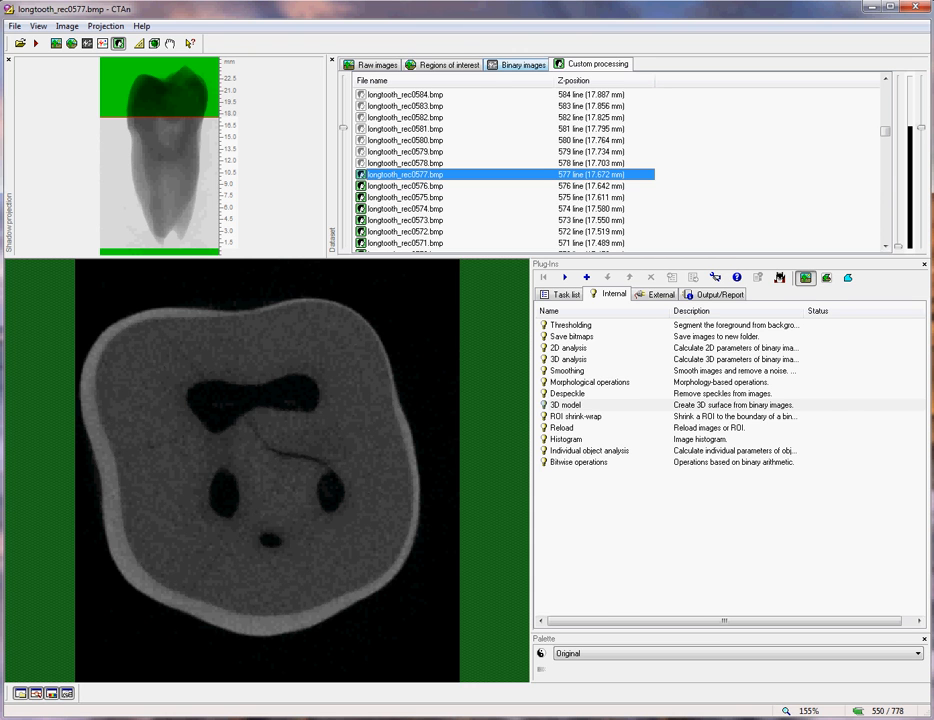
Step: Preview the binary image while testing lower thresholds 36, 85 and 46, then keep 37
left_click(523, 64)
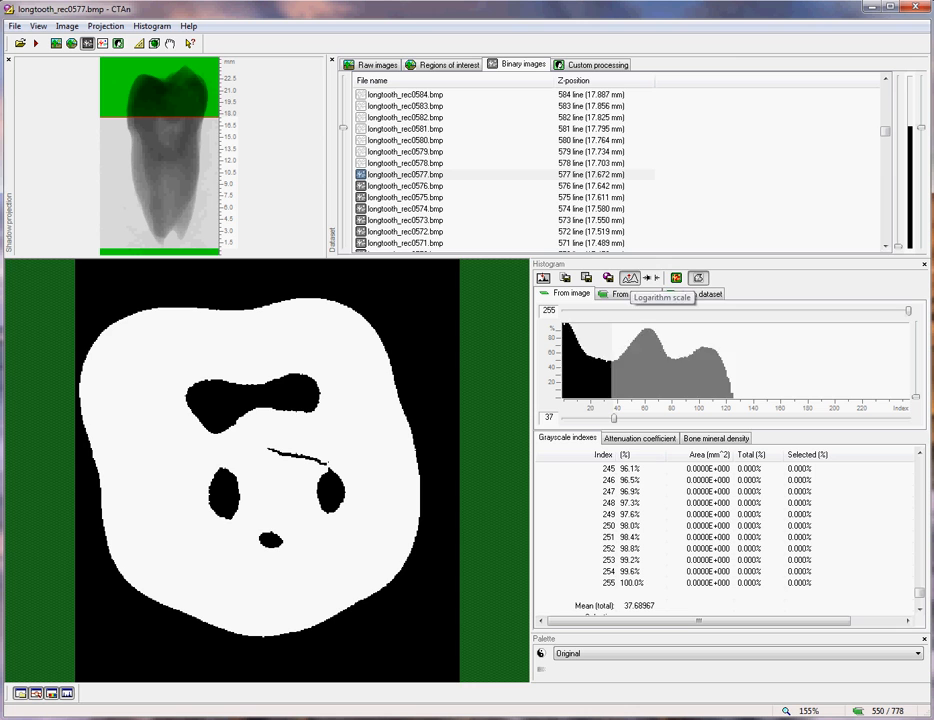
left_click(655, 277)
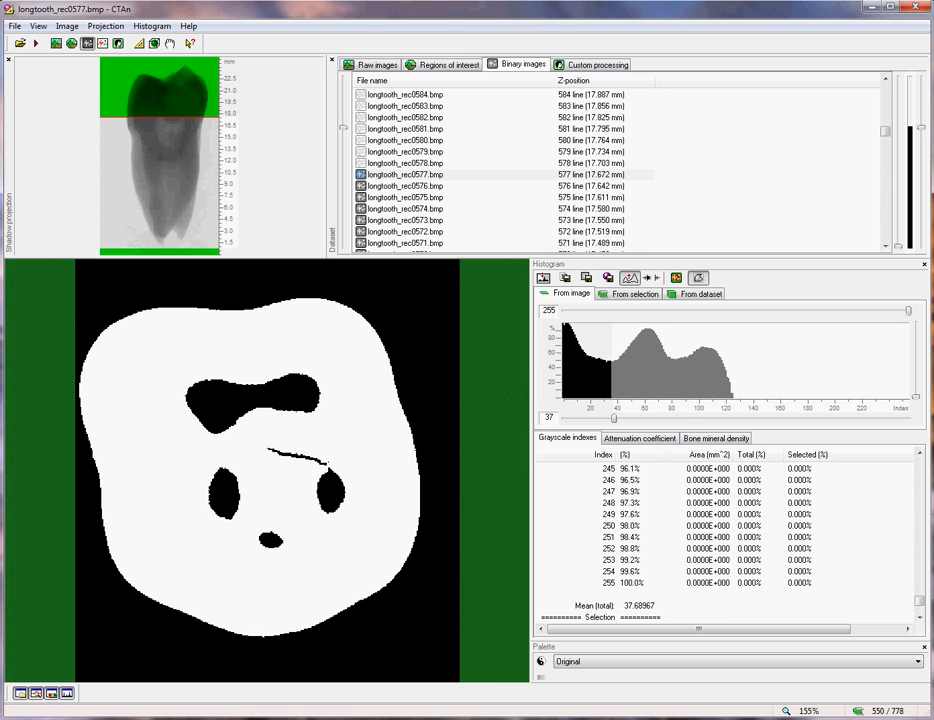
left_click_drag(614, 418, 614, 418)
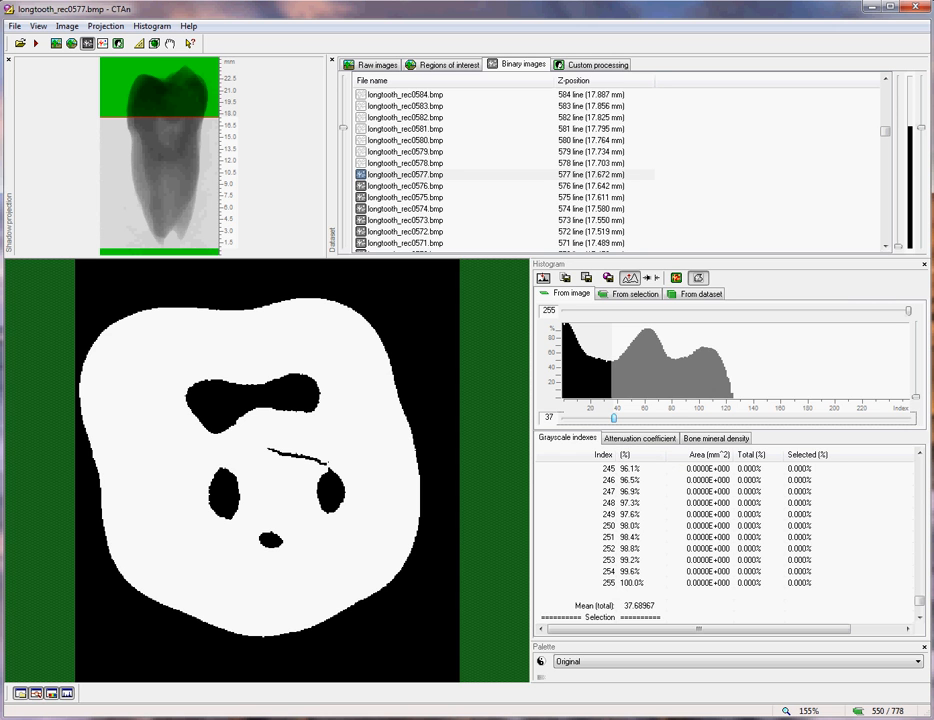
left_click_drag(614, 418, 678, 418)
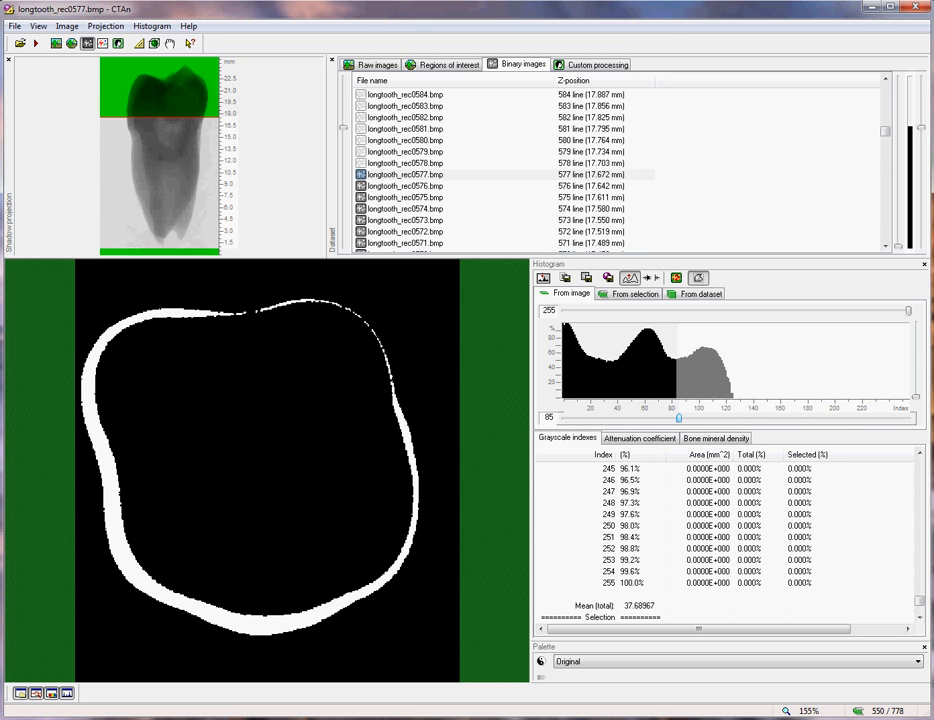
left_click_drag(678, 418, 615, 418)
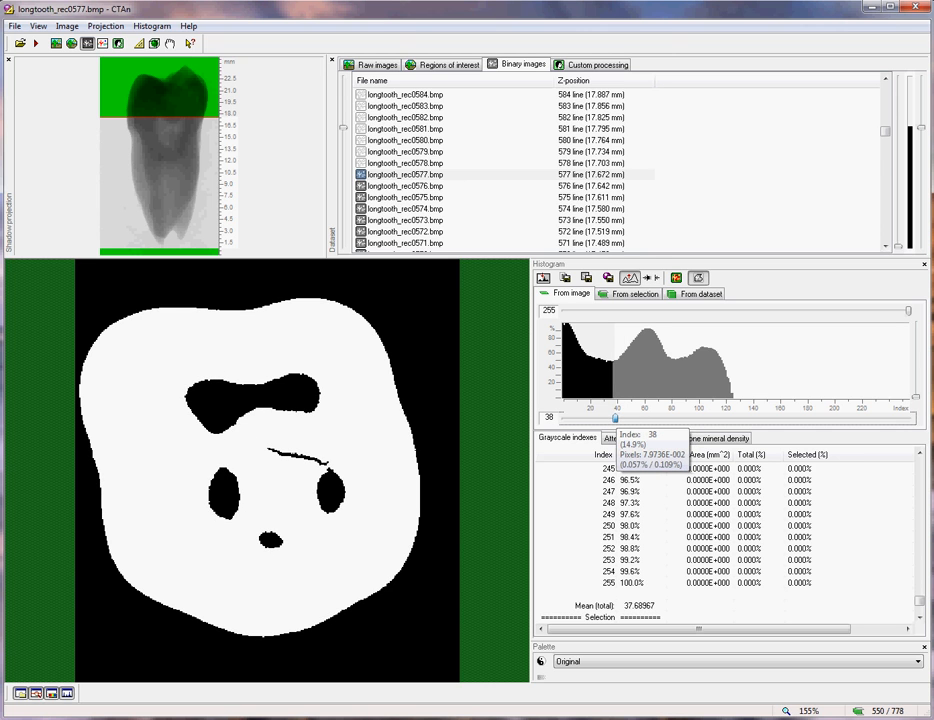
left_click_drag(615, 418, 613, 418)
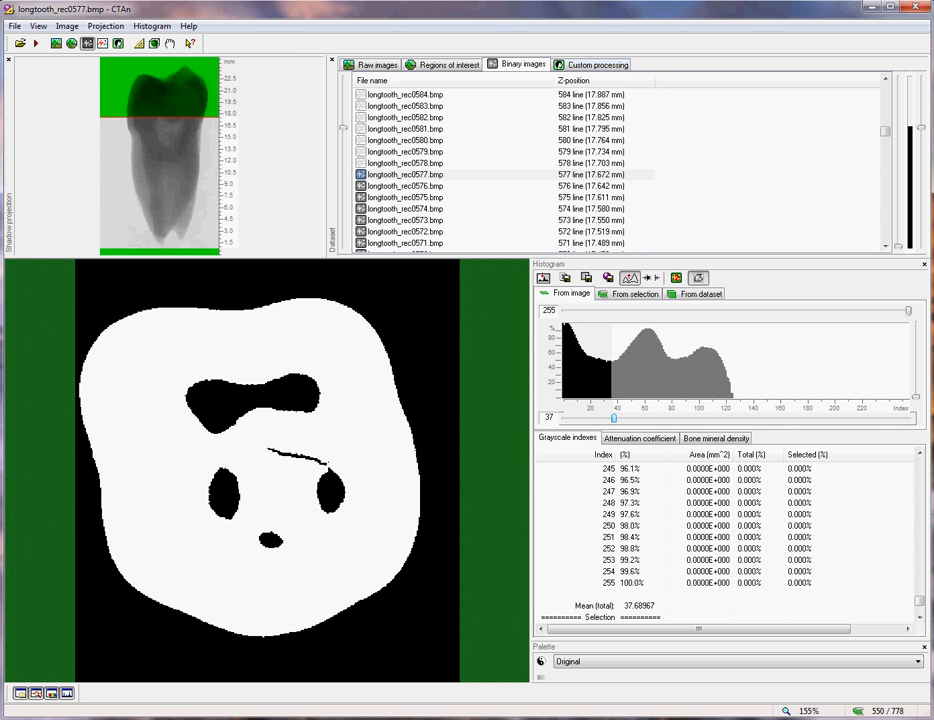
Step: Run Thresholding with custom global levels Low 37 / High 255 instead of defaults
left_click(598, 65)
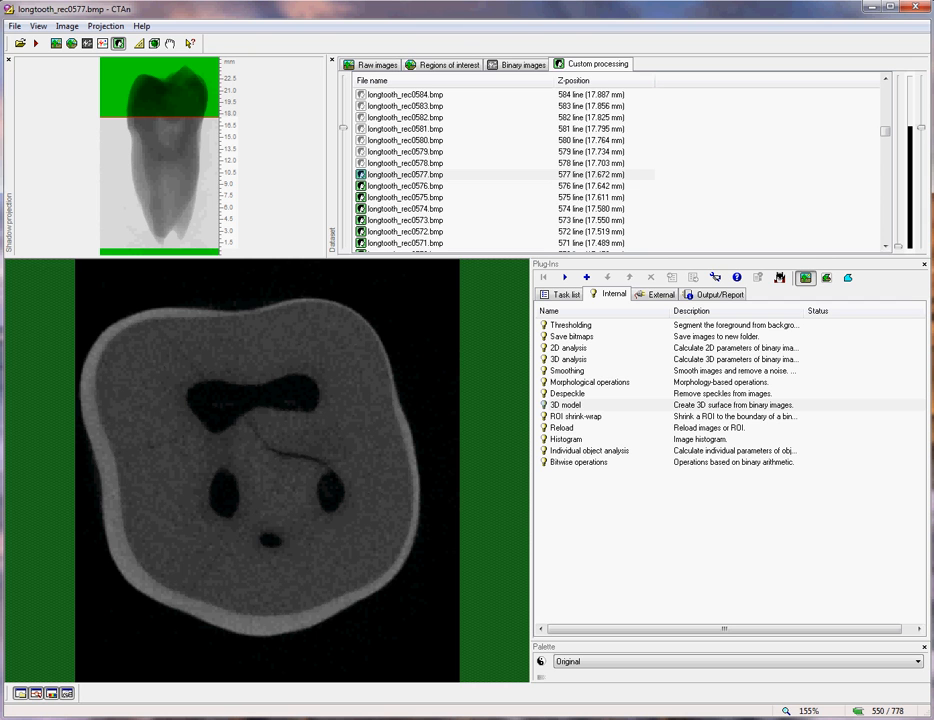
left_click(571, 324)
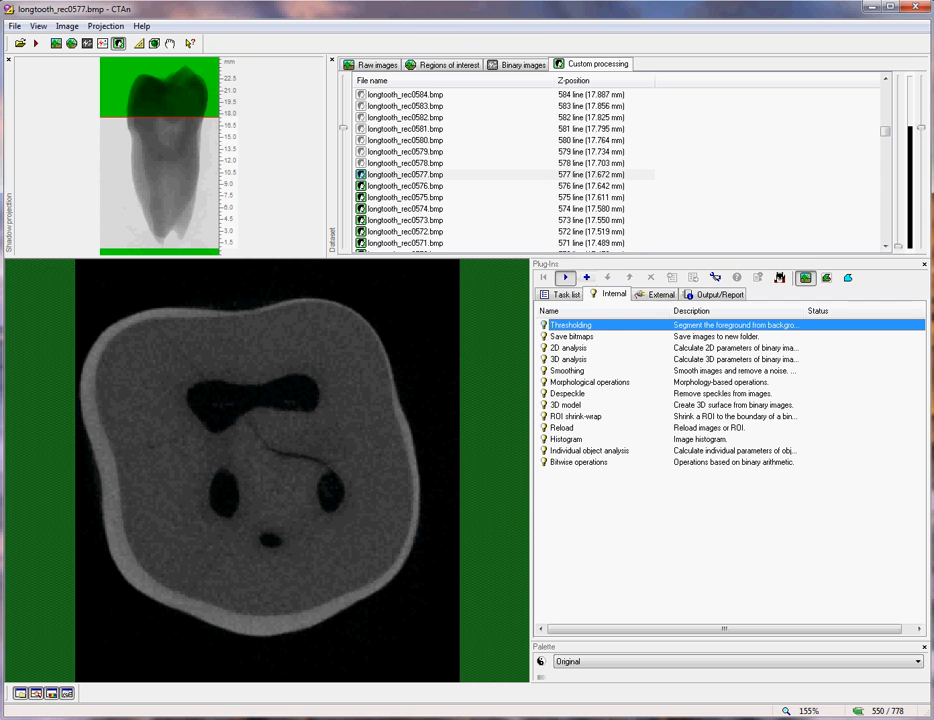
double_click(571, 324)
left_click(365, 425)
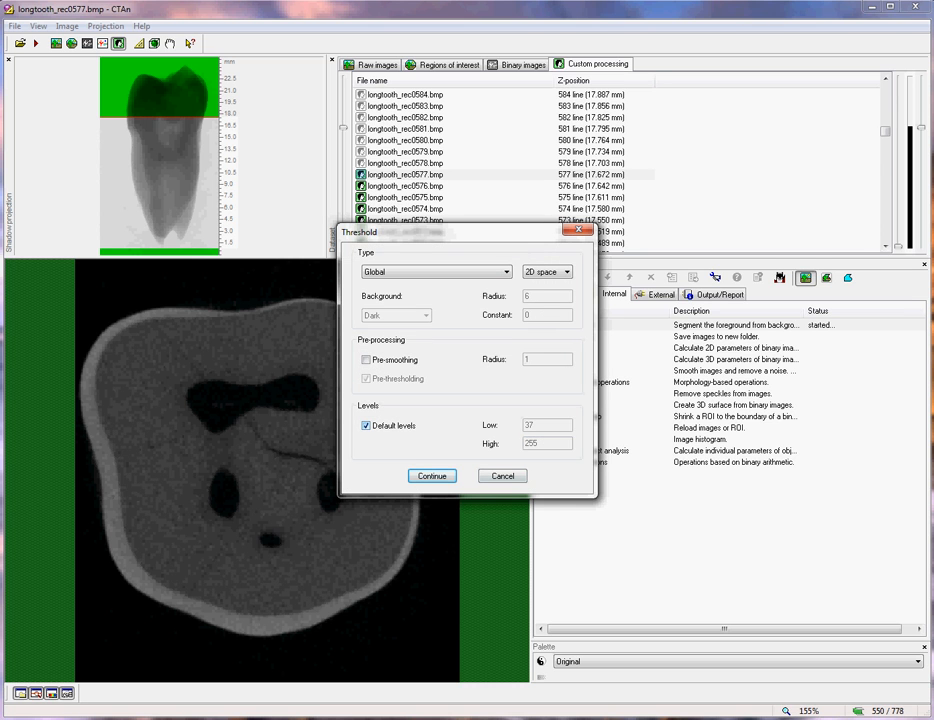
left_click(365, 425)
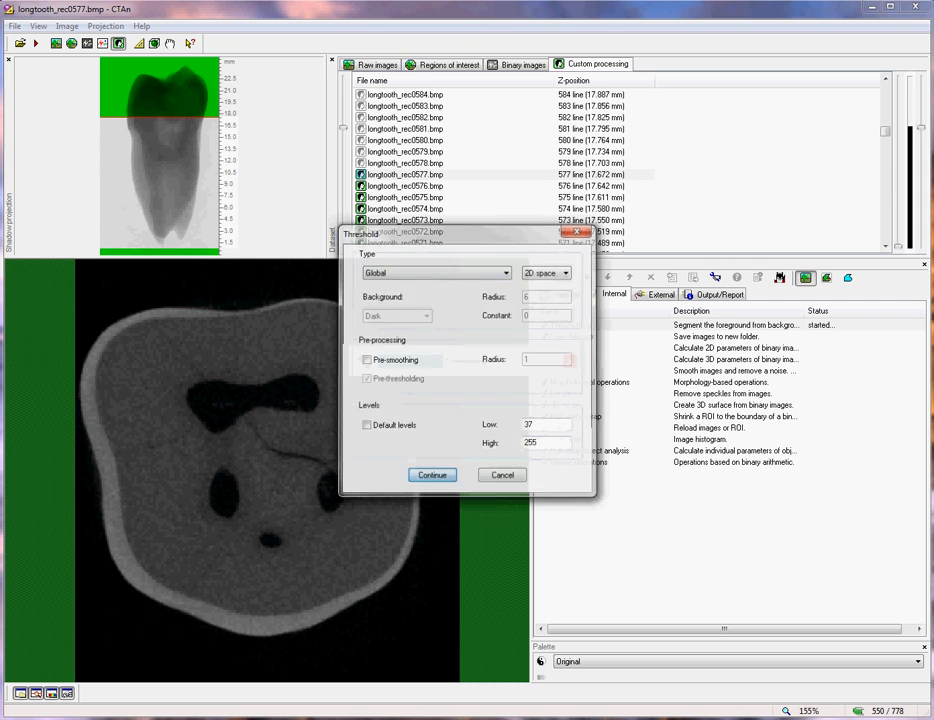
left_click(432, 476)
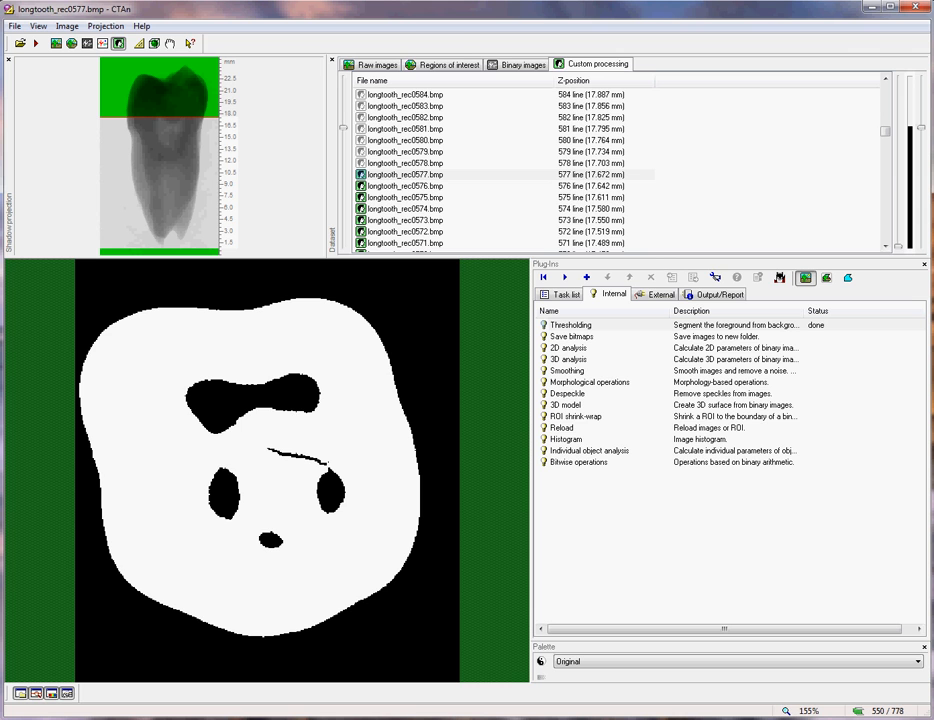
scroll(500, 170, "down", 10)
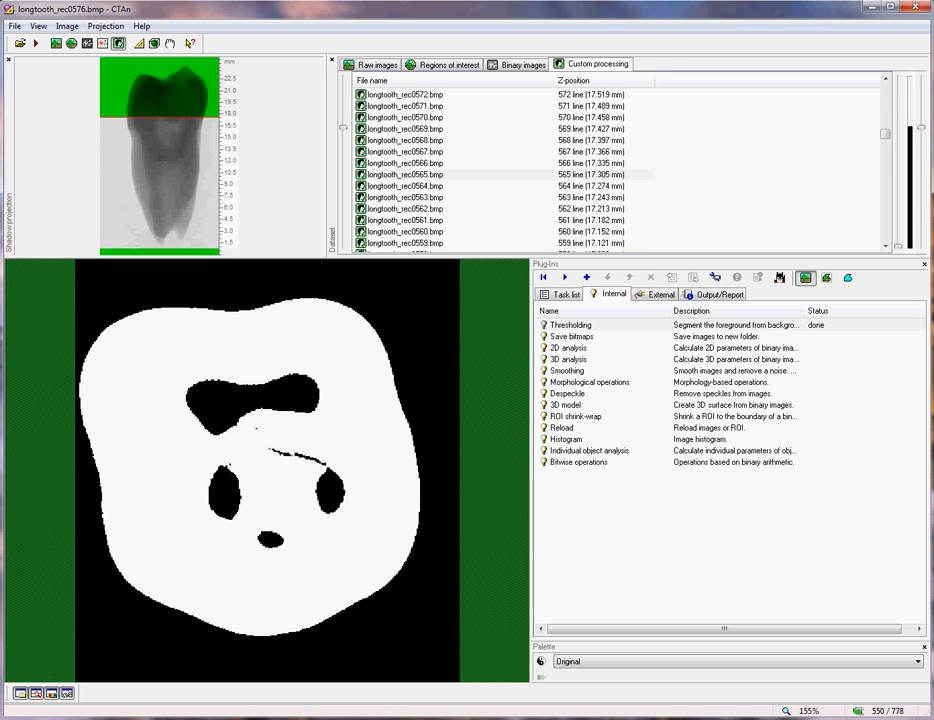
scroll(500, 170, "down", 5)
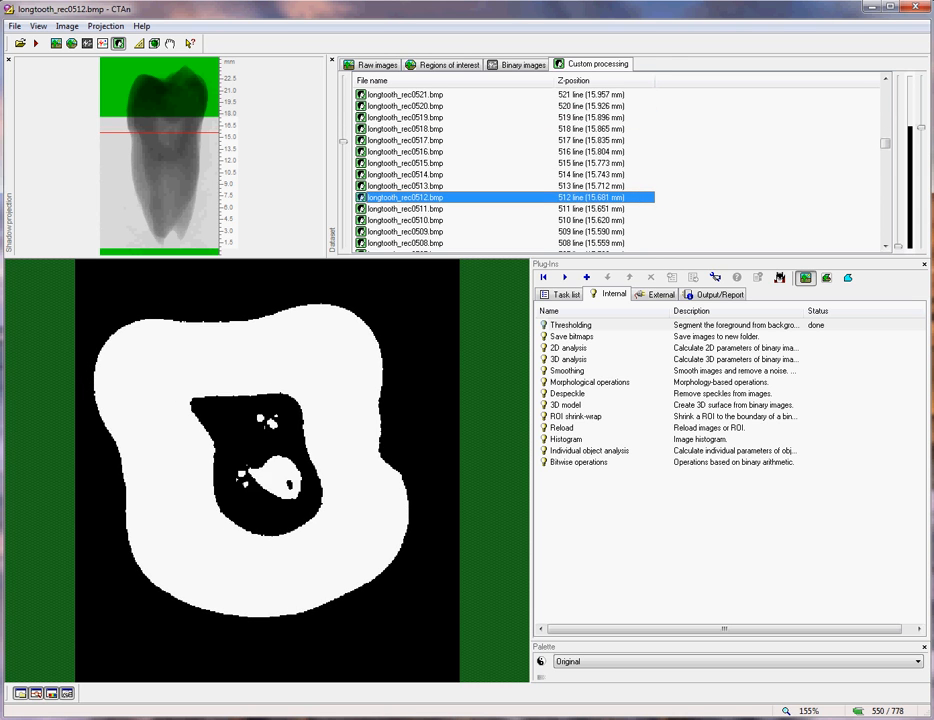
scroll(500, 170, "down", 5)
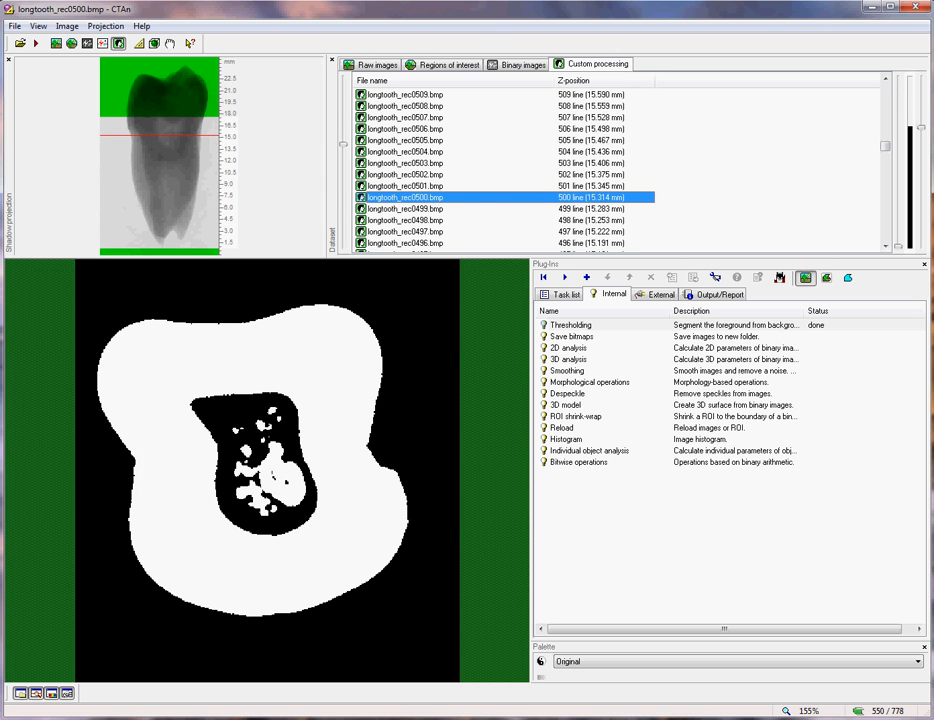
scroll(500, 170, "down", 5)
scroll(500, 170, "down", 5)
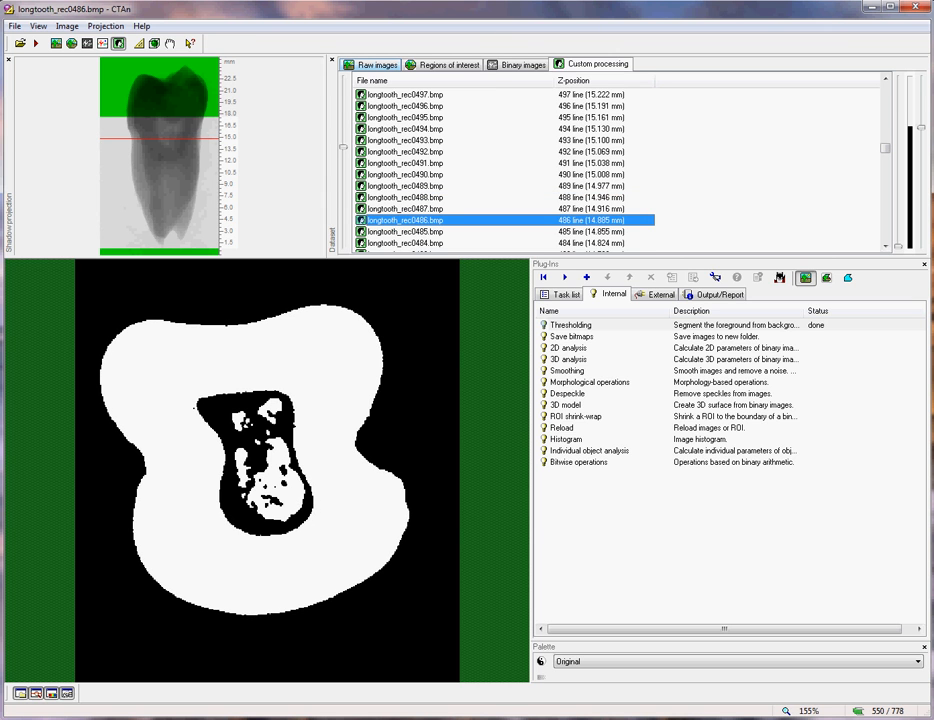
Step: Start the Morphological operations plug-in from the processing list to set up the 3D opening
key("Escape")
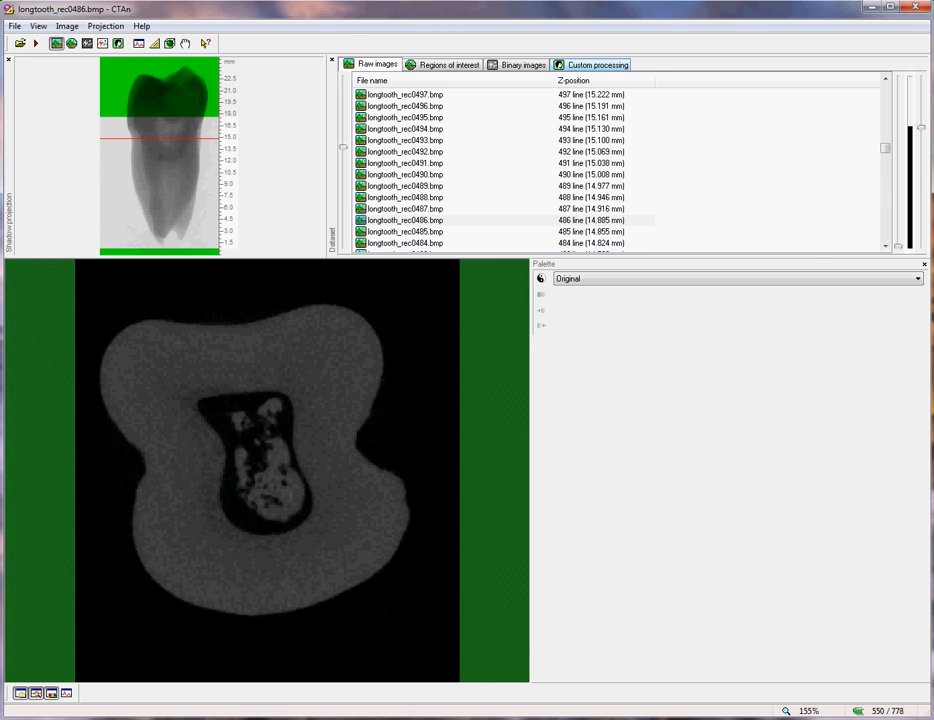
left_click(597, 65)
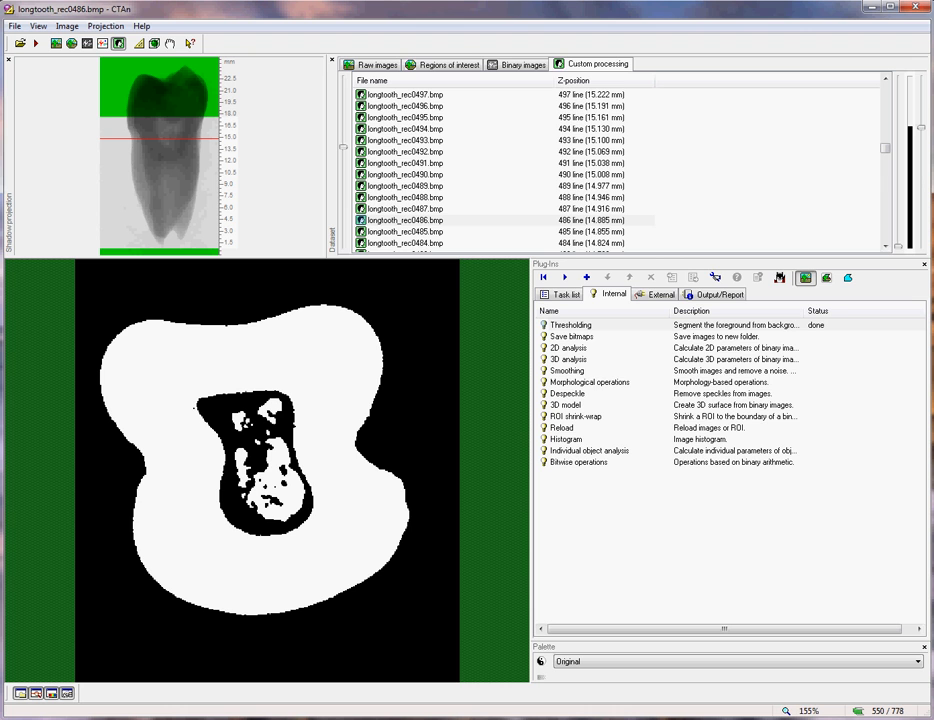
left_click(589, 382)
left_click(565, 277)
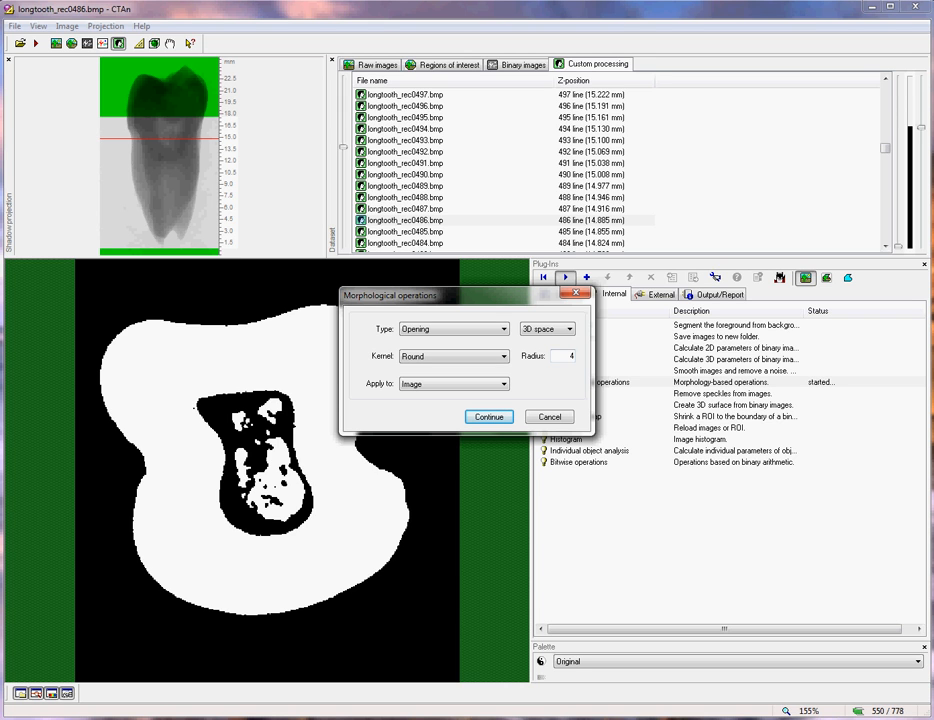
Step: Confirm and run the 3D opening with round kernel radius 4
key("Return")
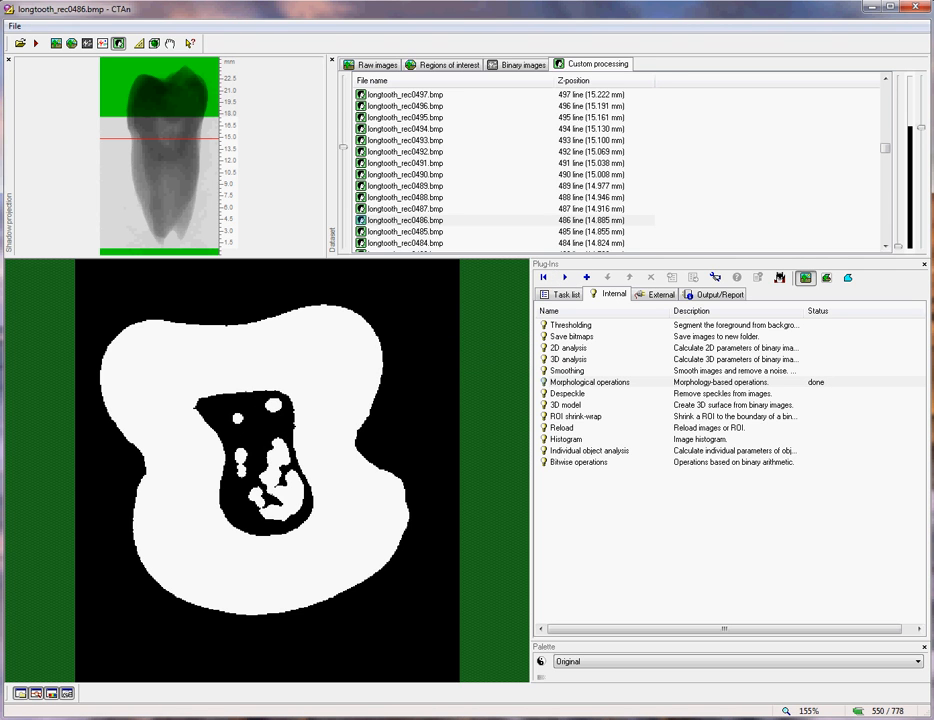
scroll(265, 470, "down", 5)
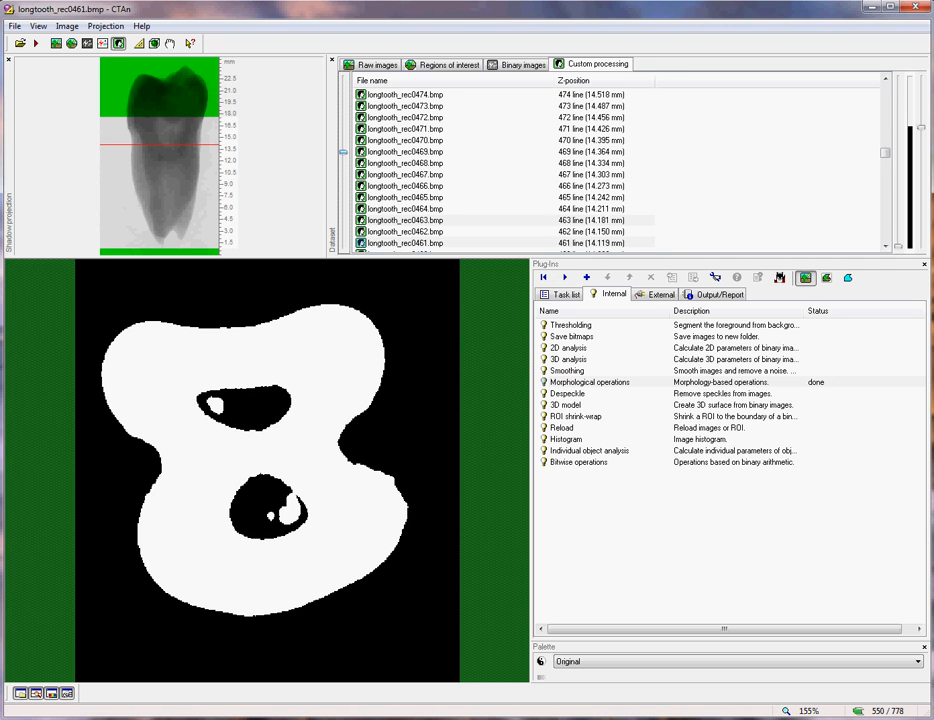
scroll(265, 470, "up", 4)
scroll(265, 470, "up", 4)
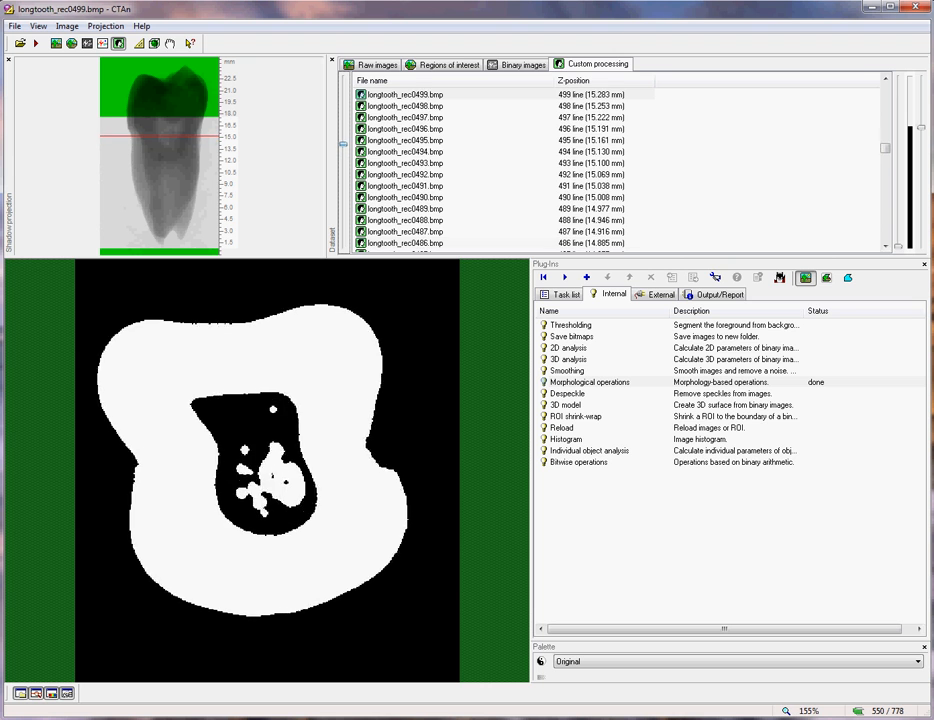
scroll(265, 470, "down", 3)
scroll(265, 470, "down", 2)
scroll(265, 470, "down", 2)
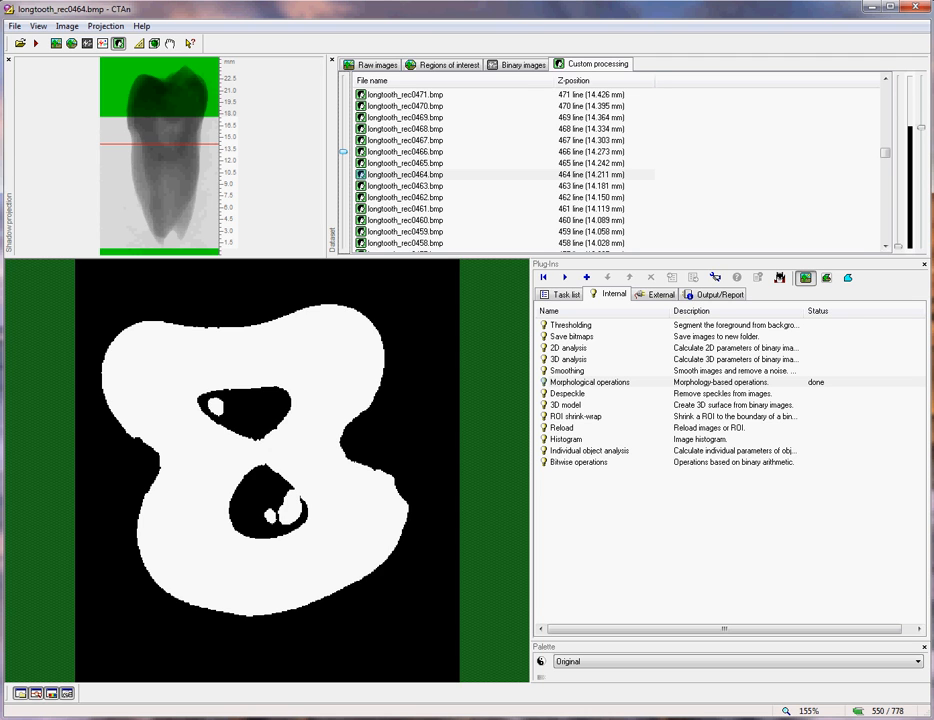
Step: Run Despeckle as Sweep, removing all except the largest object in 3D on the image
key("Down")
left_click(566, 277)
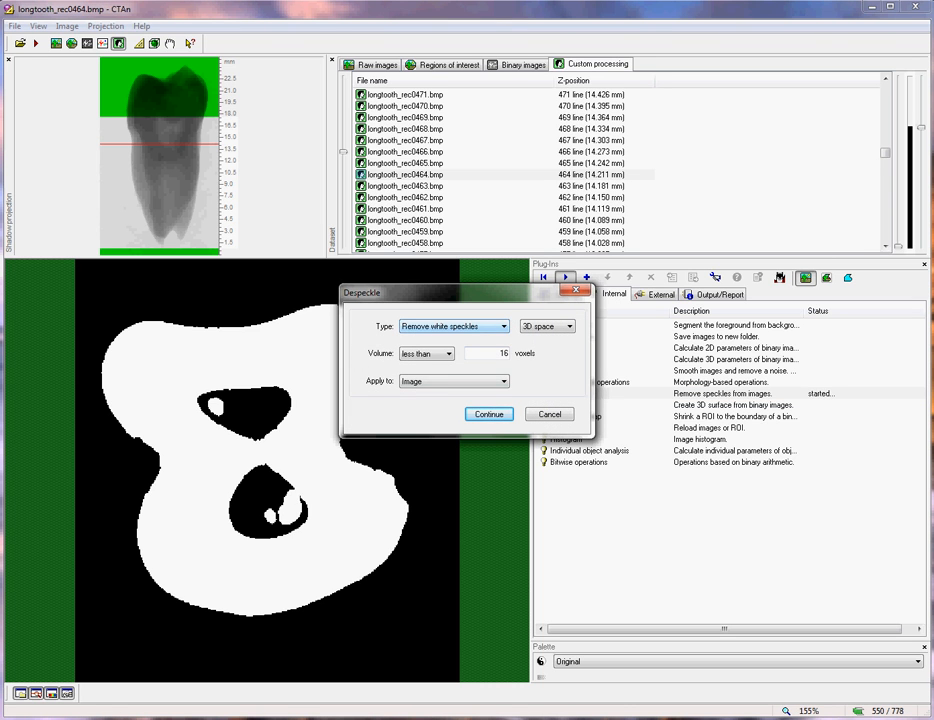
left_click(452, 326)
left_click(440, 399)
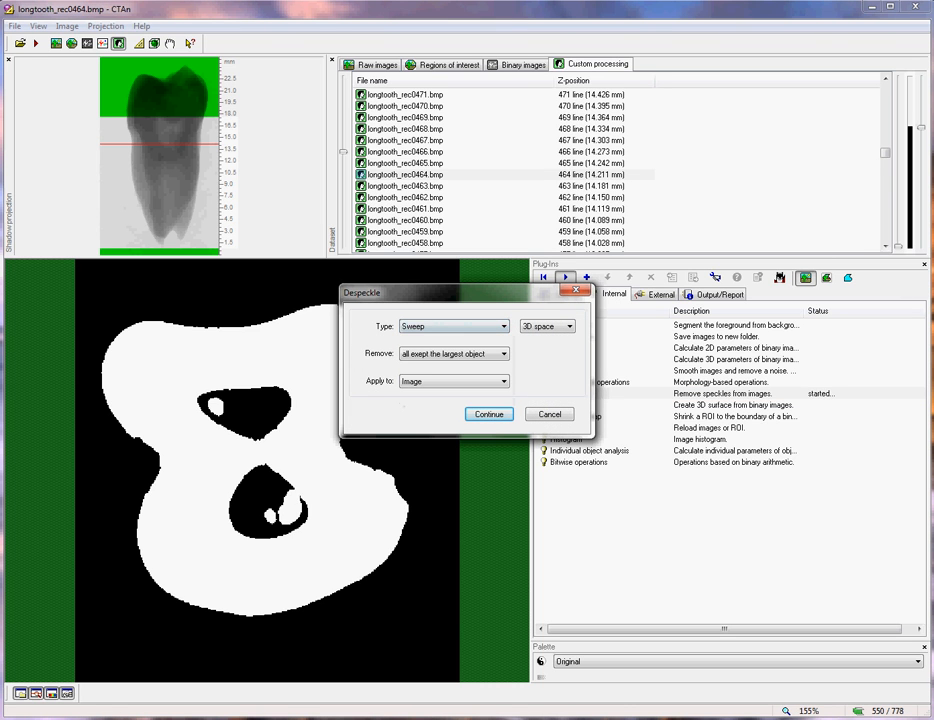
key("Tab")
key("Tab")
key("Return")
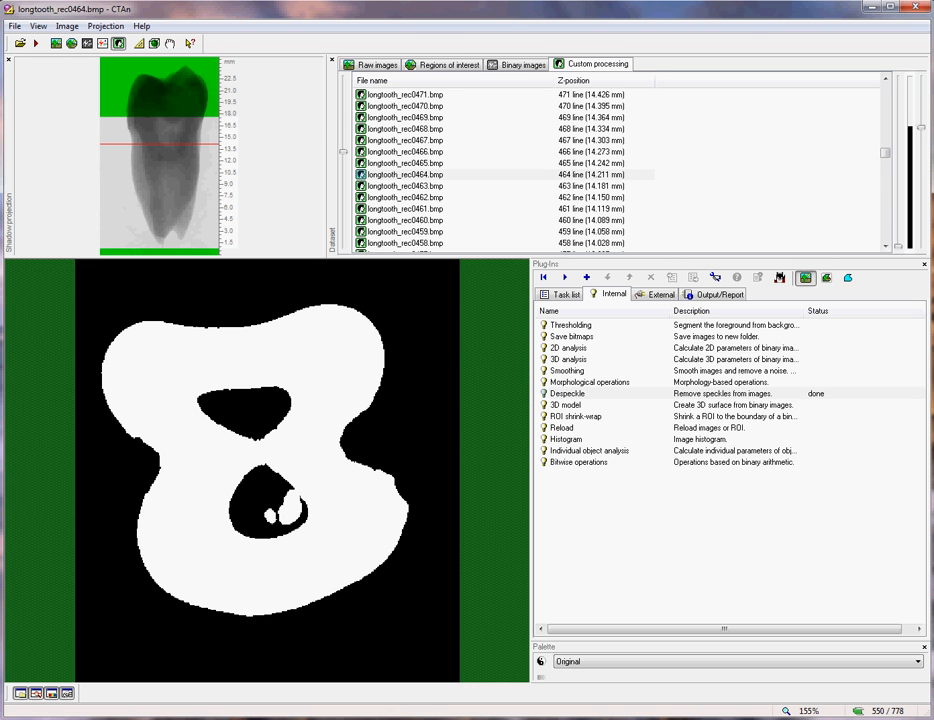
scroll(620, 160, "up", 5)
scroll(620, 160, "up", 5)
scroll(620, 160, "up", 5)
scroll(620, 160, "up", 3)
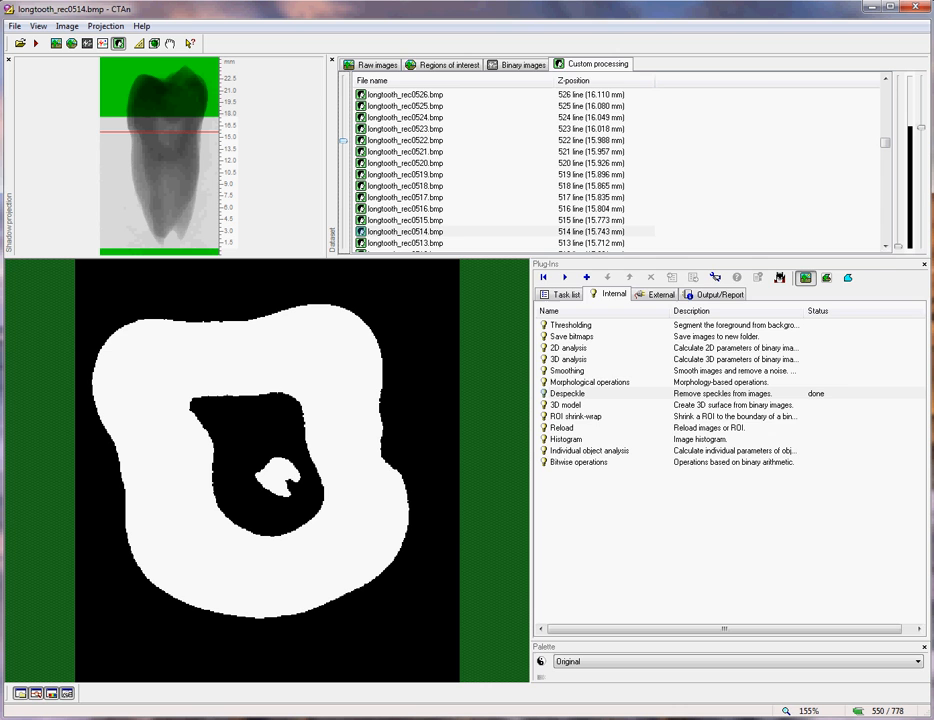
left_click(87, 42)
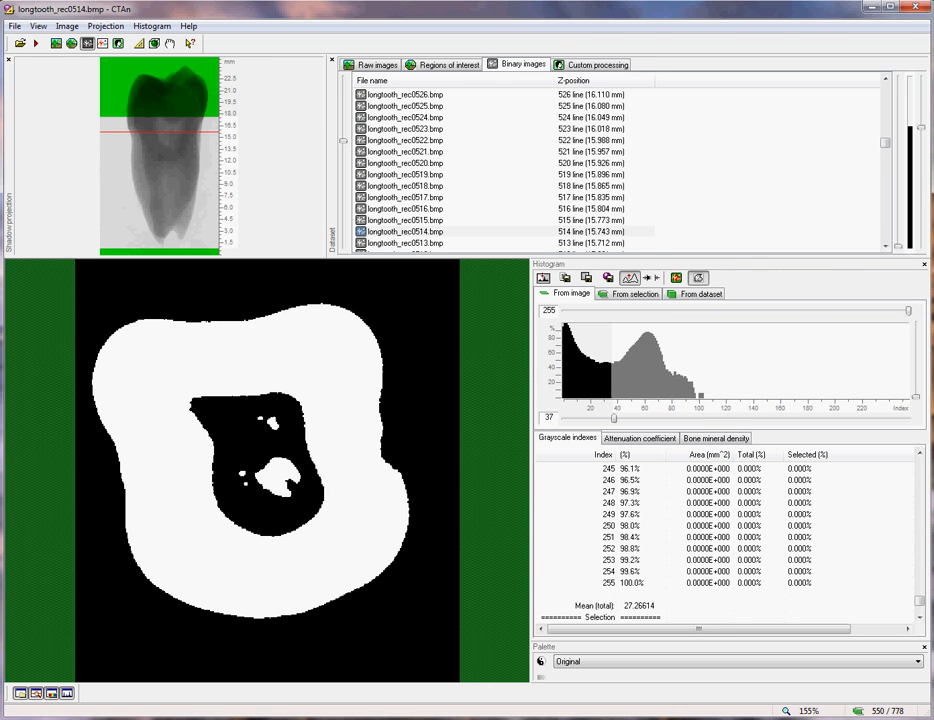
scroll(620, 160, "down", 3)
scroll(620, 160, "down", 5)
scroll(620, 160, "down", 3)
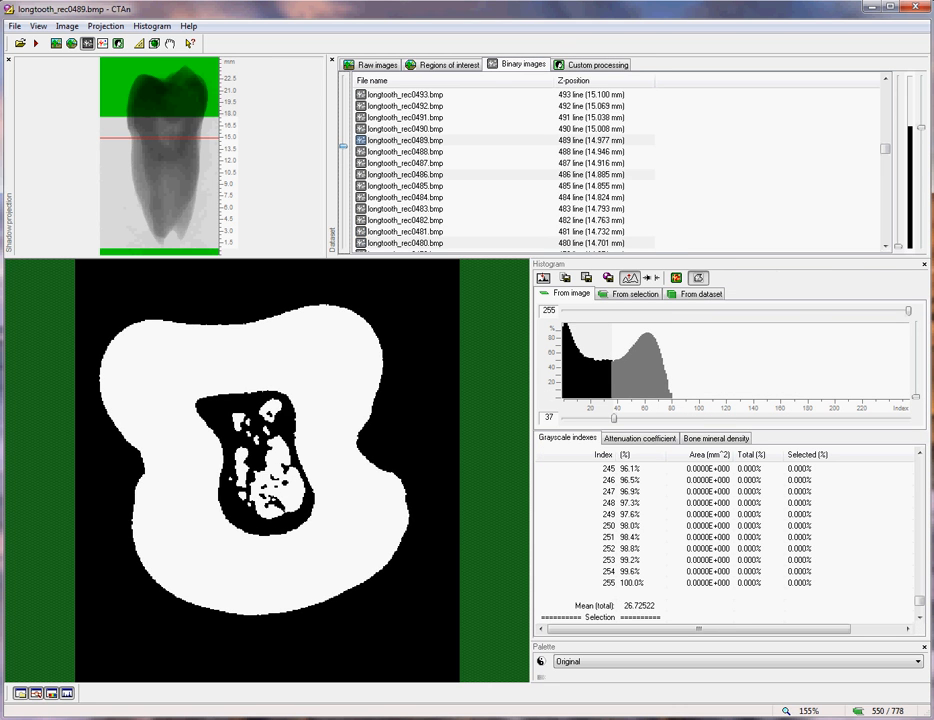
left_click(118, 42)
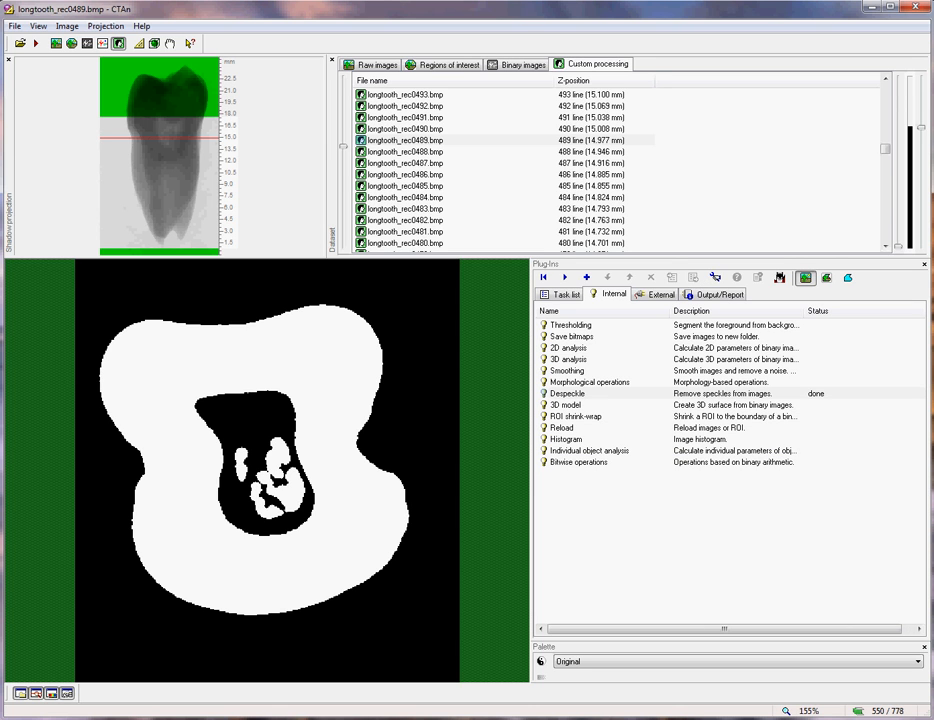
scroll(620, 160, "down", 3)
scroll(620, 160, "down", 3)
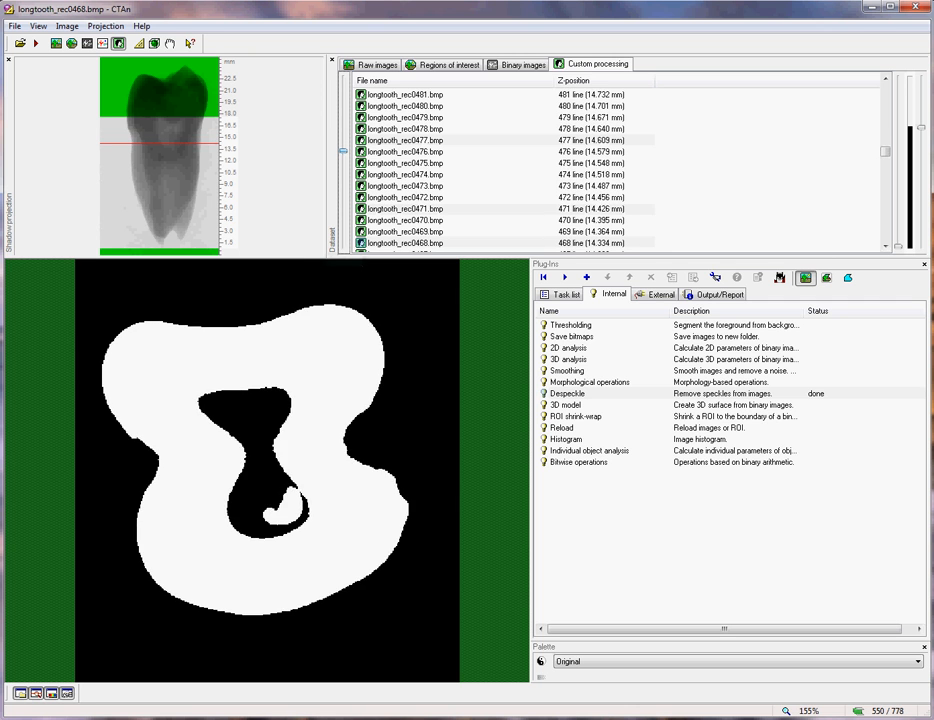
scroll(620, 160, "up", 6)
scroll(620, 160, "up", 4)
scroll(620, 160, "up", 2)
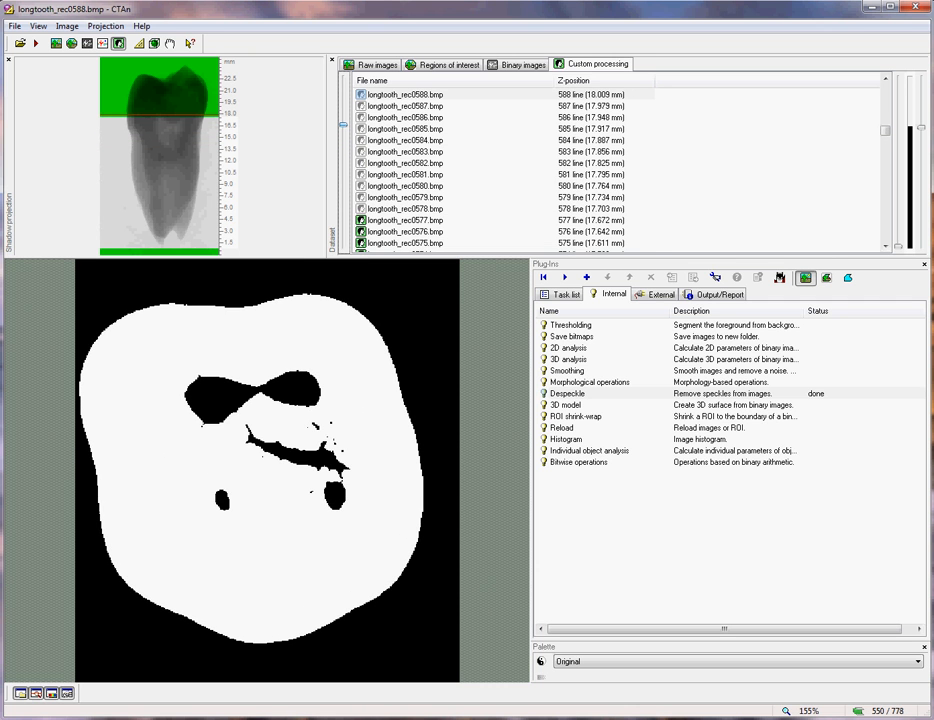
scroll(620, 160, "down", 5)
scroll(620, 160, "down", 3)
scroll(620, 160, "down", 2)
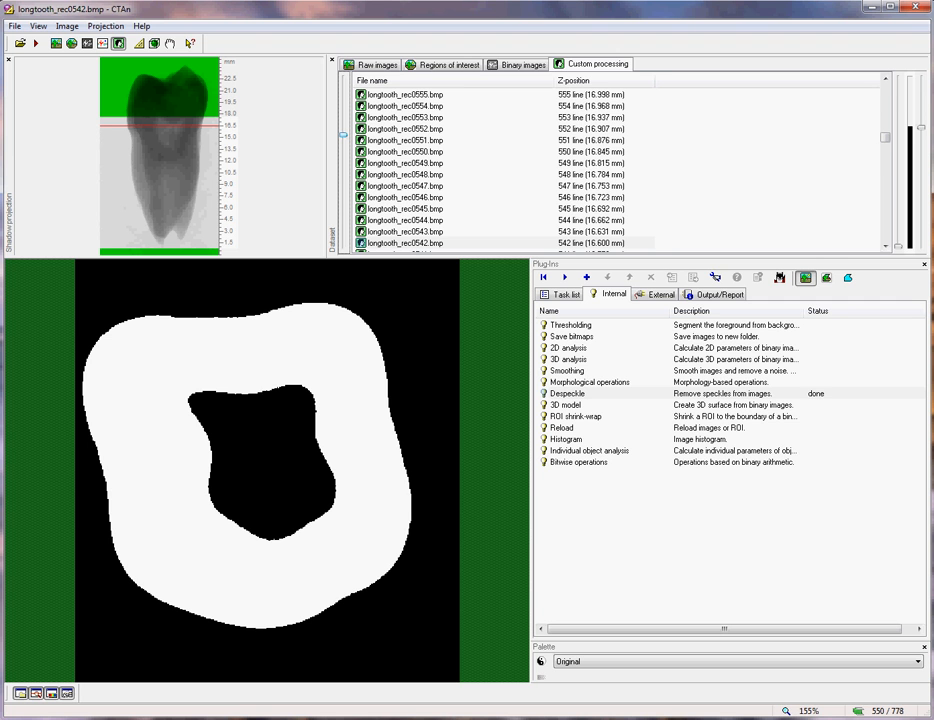
scroll(620, 160, "down", 3)
scroll(620, 160, "down", 3)
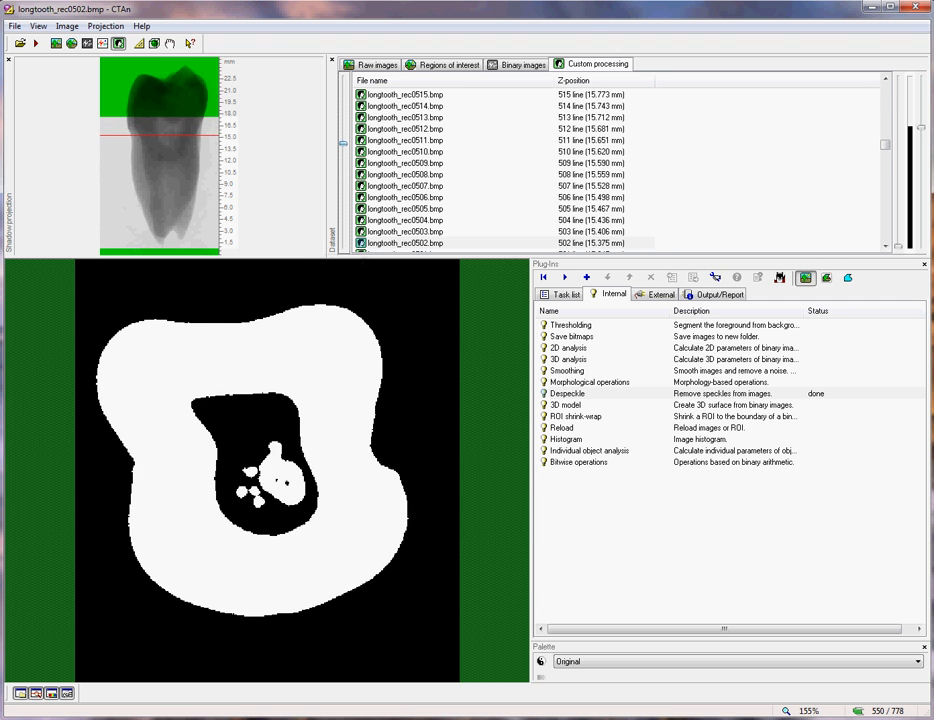
scroll(620, 160, "down", 3)
scroll(620, 160, "down", 3)
scroll(620, 160, "down", 3)
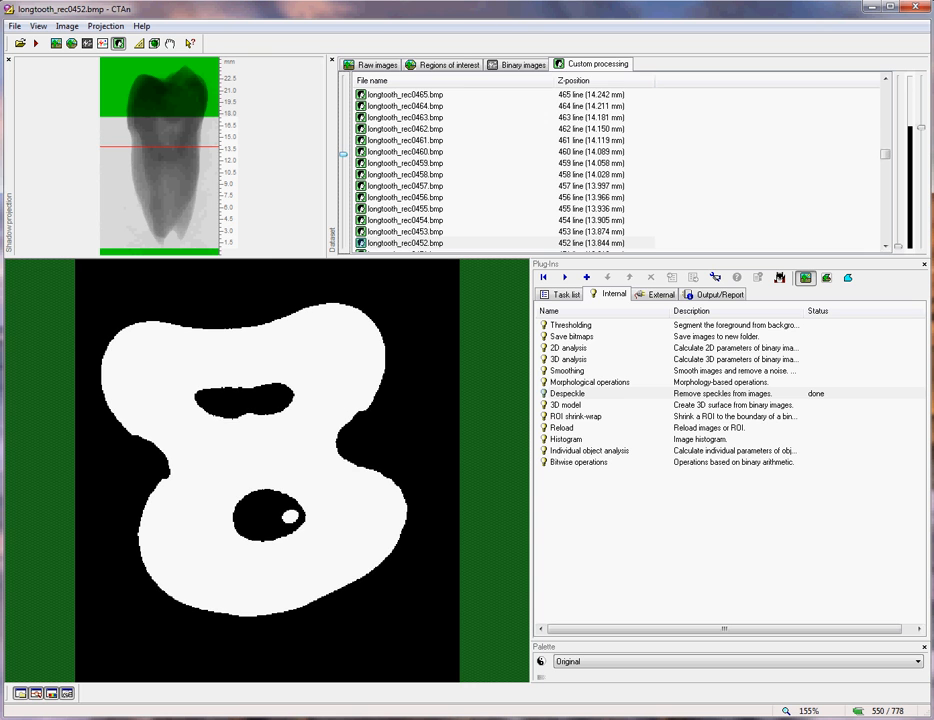
scroll(620, 160, "down", 3)
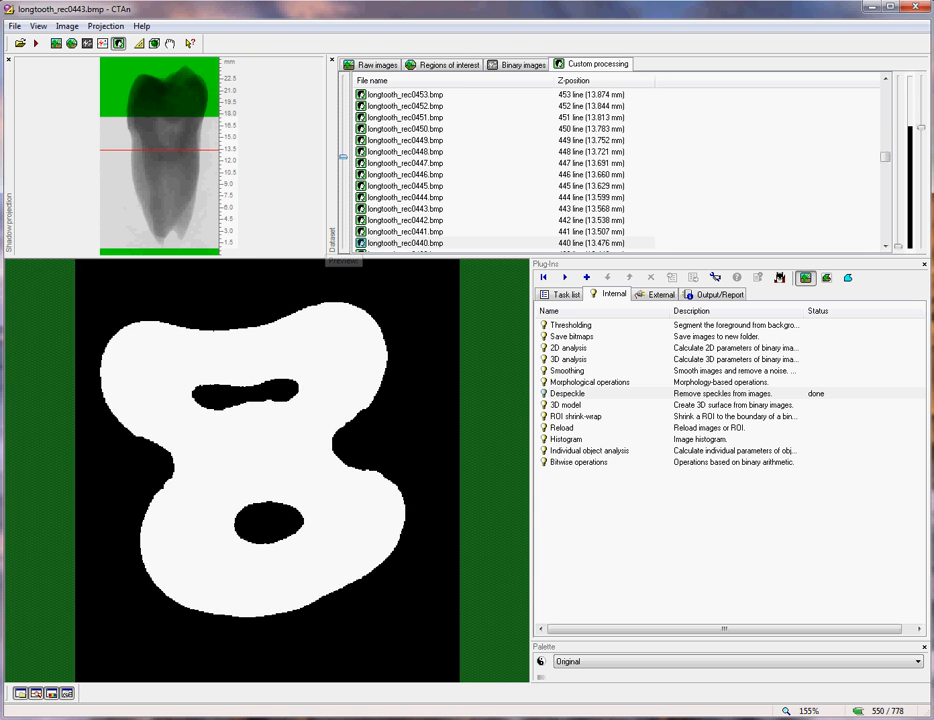
scroll(620, 160, "down", 3)
scroll(620, 160, "down", 3)
scroll(620, 160, "down", 3)
scroll(620, 160, "down", 6)
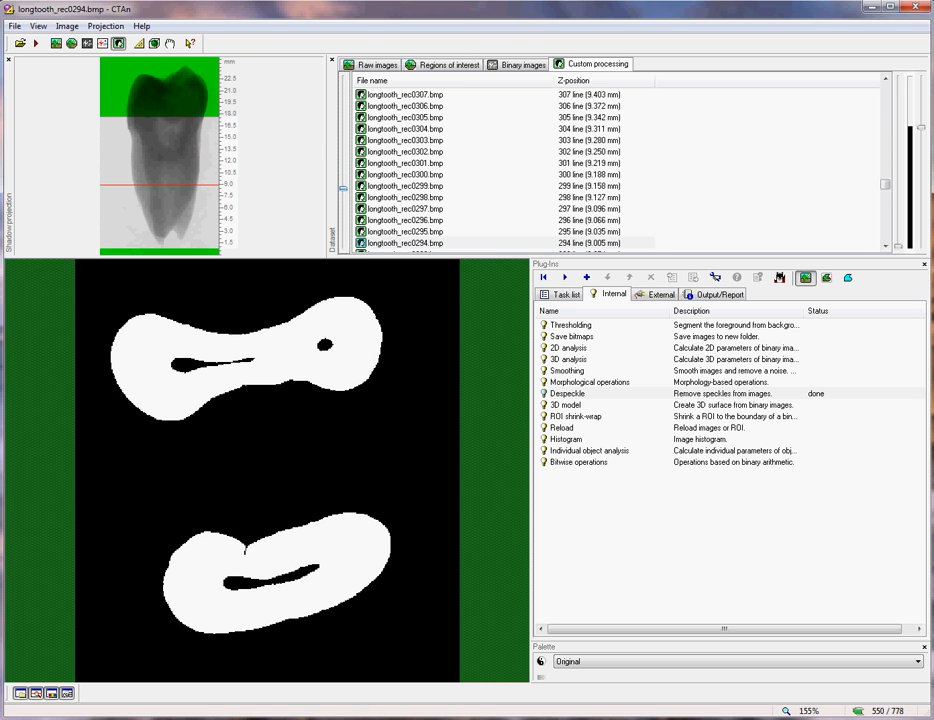
scroll(620, 160, "down", 3)
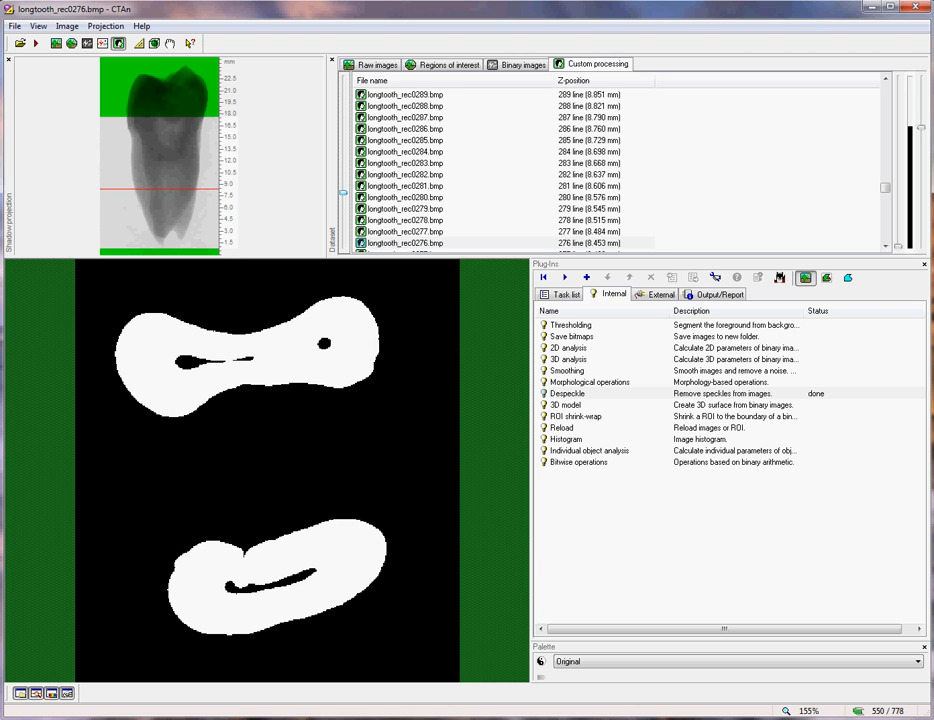
scroll(620, 160, "down", 3)
scroll(620, 160, "down", 3)
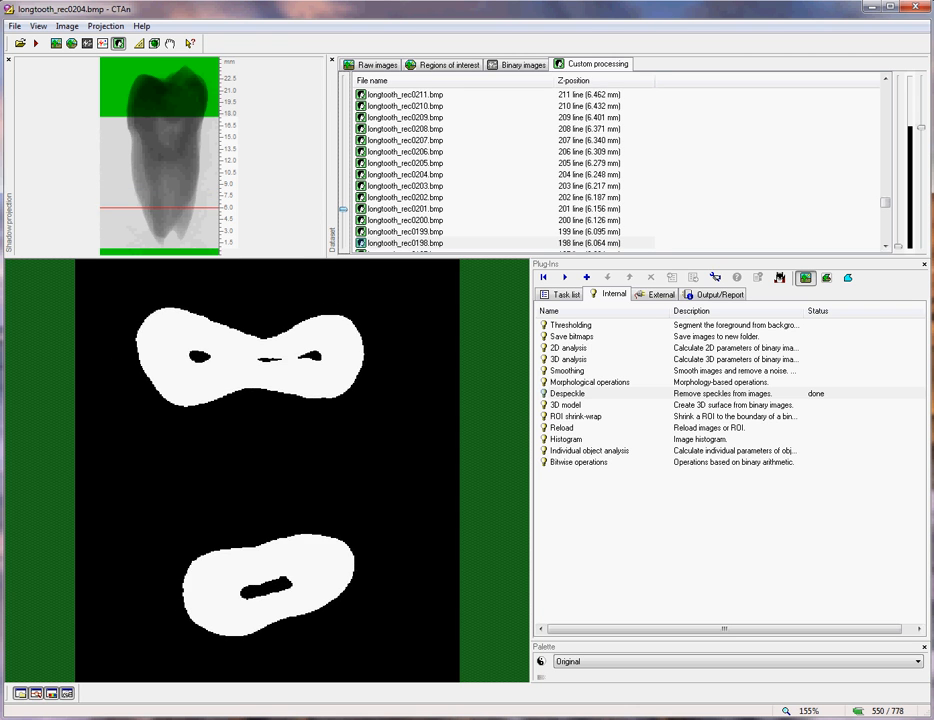
scroll(620, 160, "down", 3)
scroll(620, 160, "down", 3)
scroll(620, 160, "down", 3)
scroll(620, 160, "down", 3)
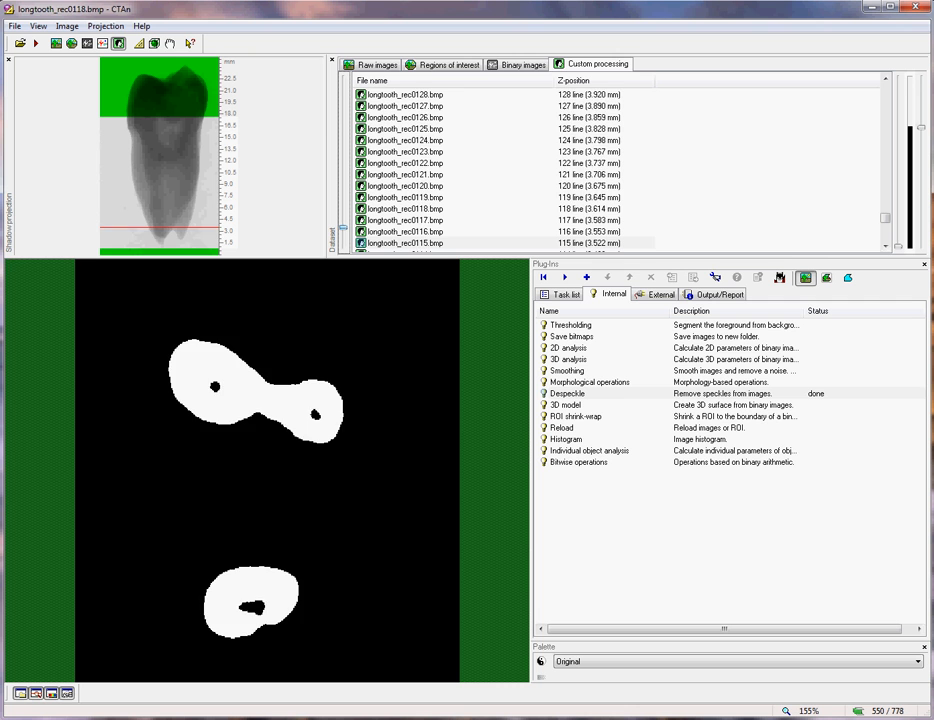
scroll(620, 160, "down", 3)
scroll(620, 160, "down", 3)
scroll(620, 160, "up", 5)
scroll(620, 160, "up", 8)
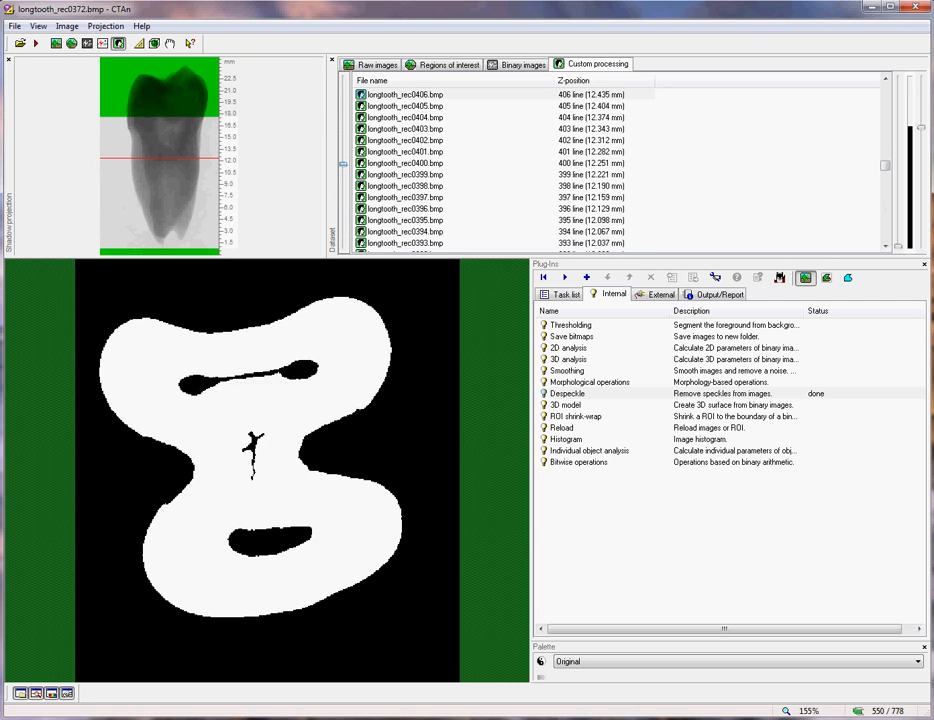
scroll(620, 160, "up", 5)
scroll(620, 160, "up", 3)
scroll(620, 160, "up", 3)
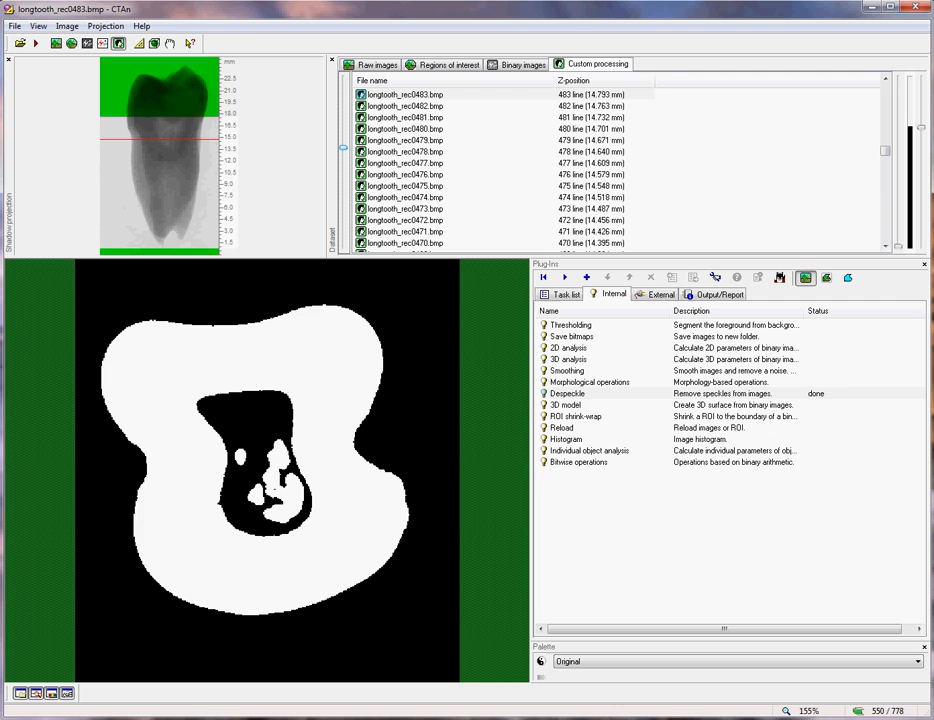
left_click(449, 64)
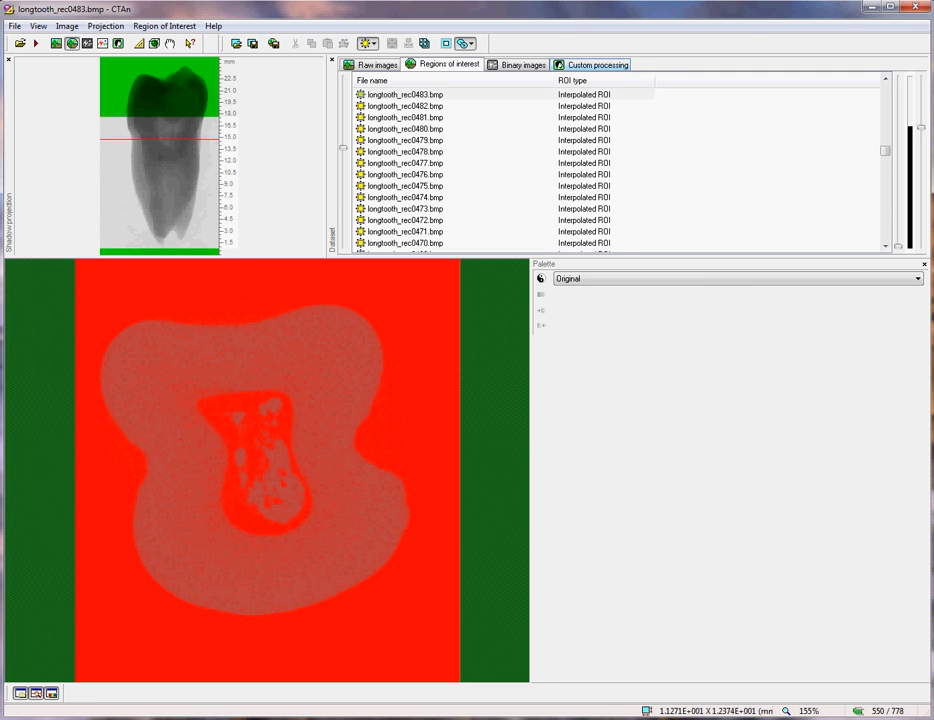
left_click(597, 64)
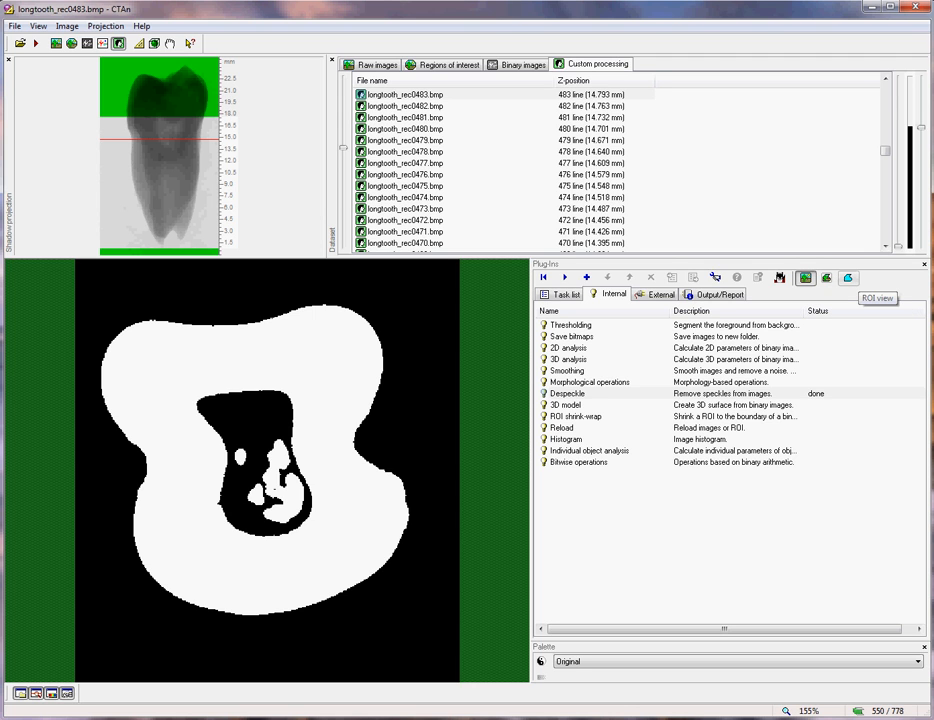
left_click(848, 278)
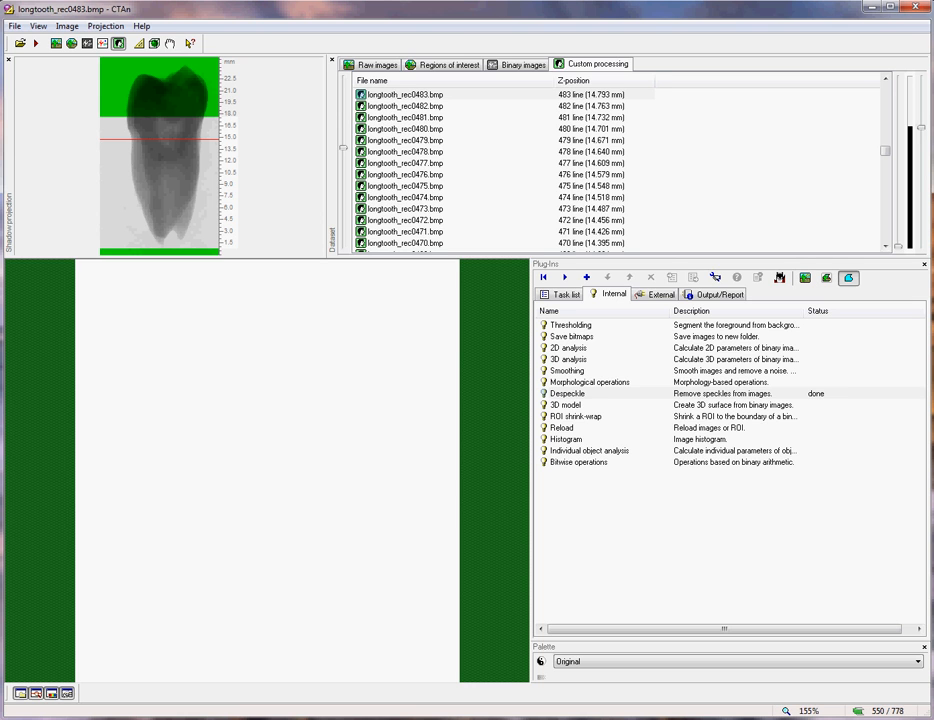
left_click(826, 278)
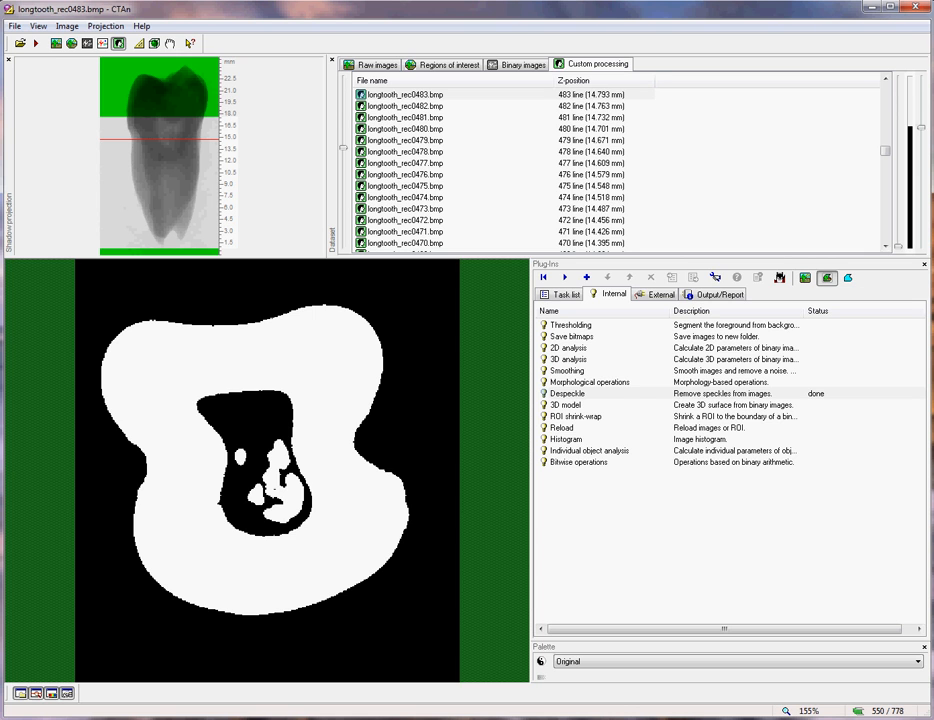
Step: Run Bitwise operations with Region of Interest = COPY Image, then view the ROI to verify
left_click(578, 462)
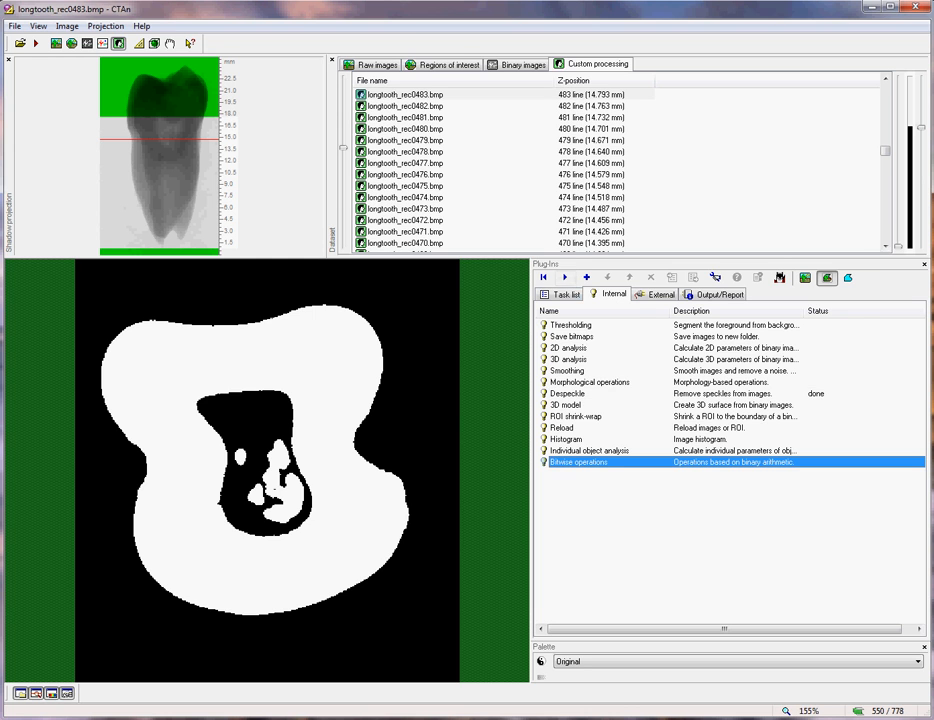
left_click(565, 278)
left_click(510, 358)
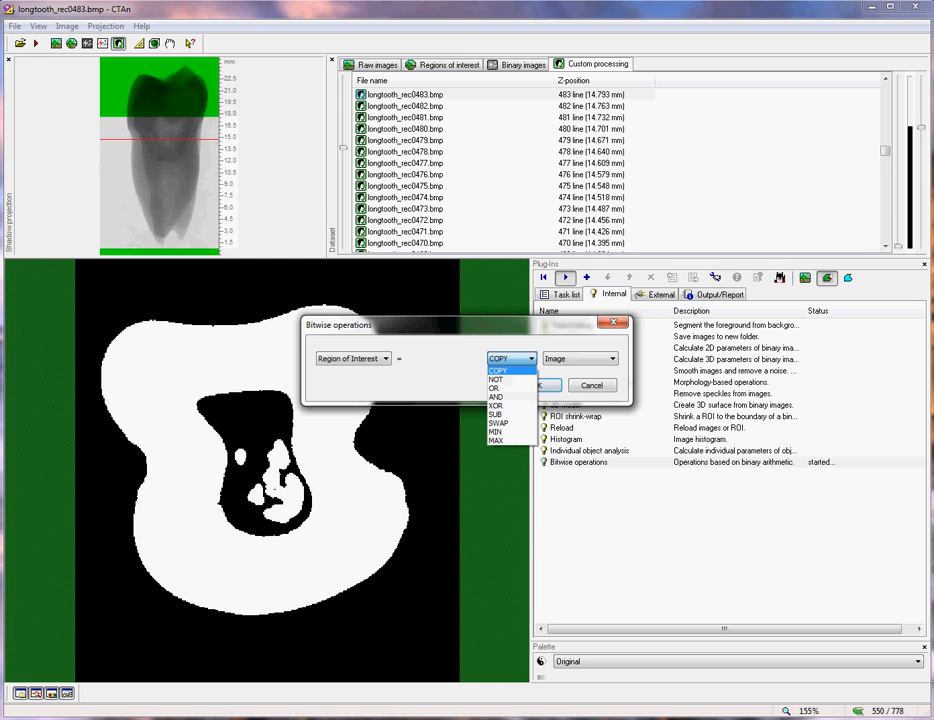
left_click(497, 370)
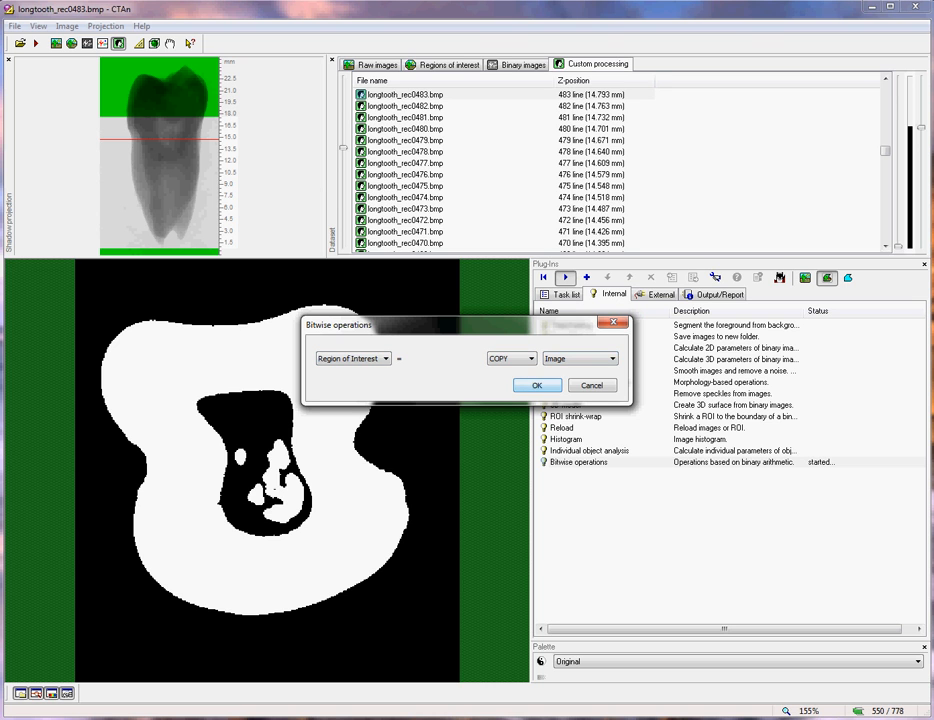
left_click(536, 386)
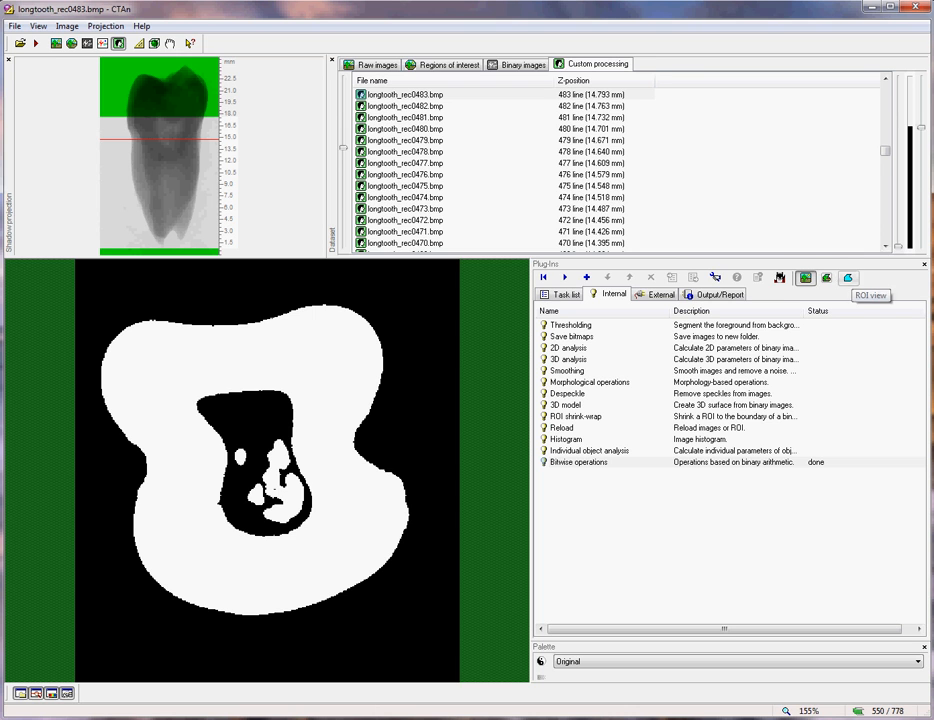
left_click(848, 277)
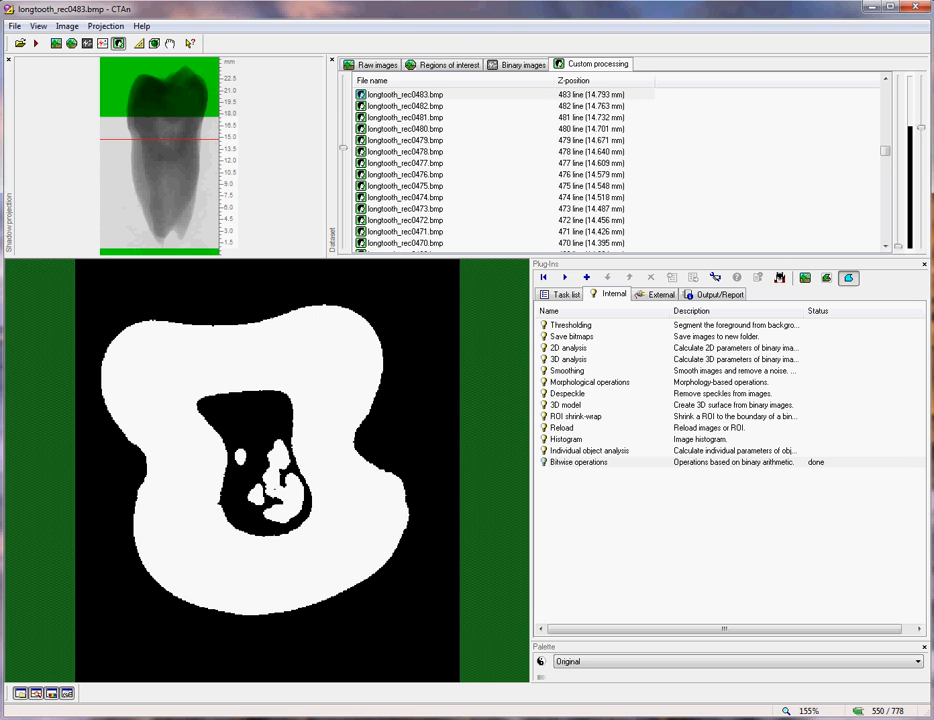
Step: Run Despeckle as Remove pores in 3D applied to the Region of Interest
left_click(568, 393)
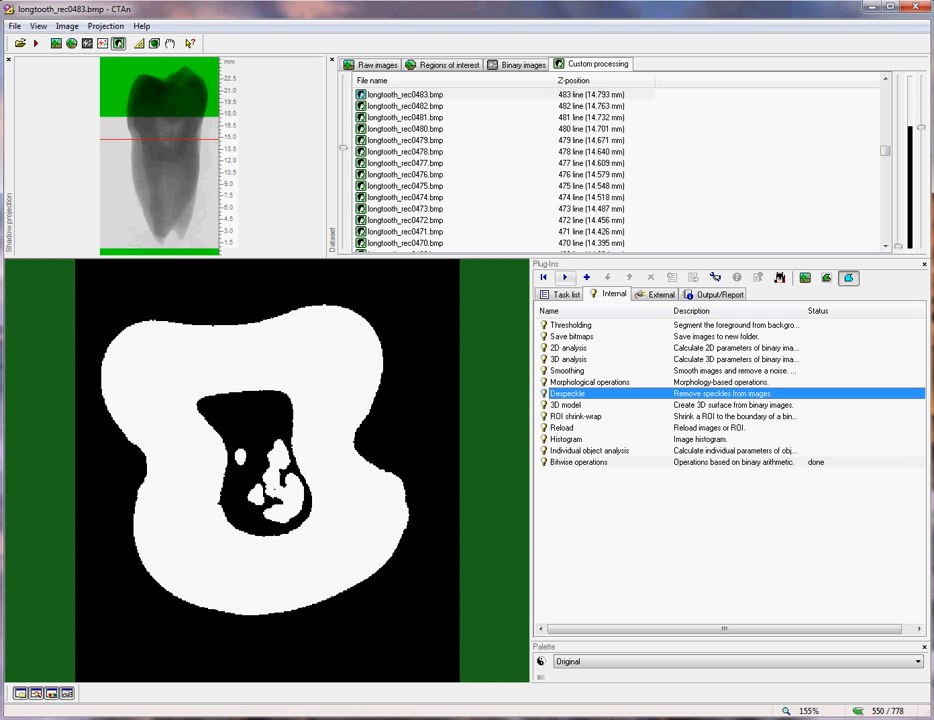
left_click(565, 277)
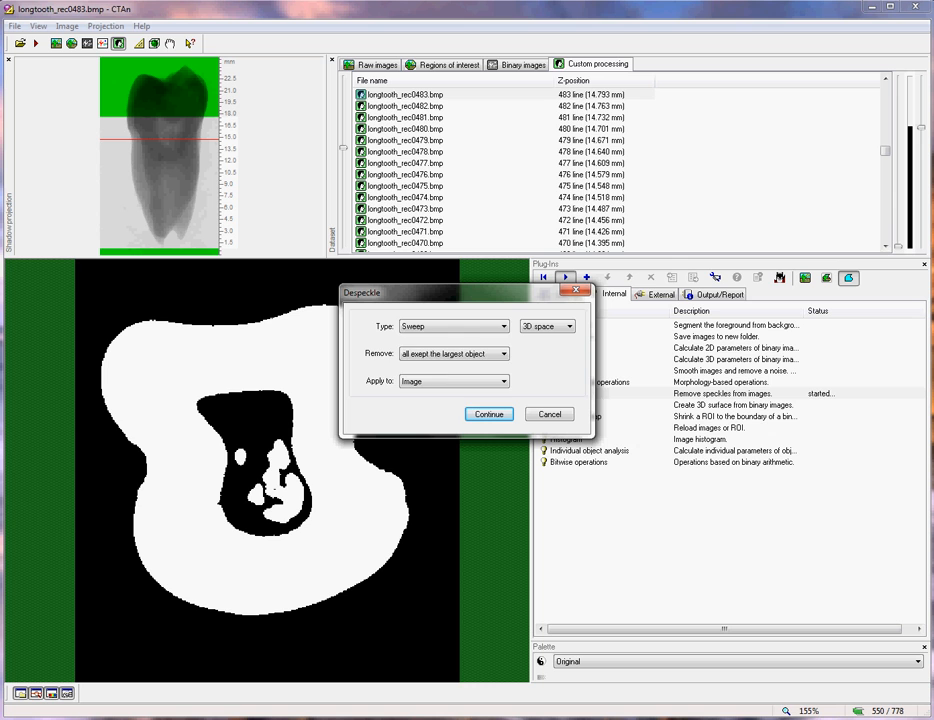
left_click(453, 326)
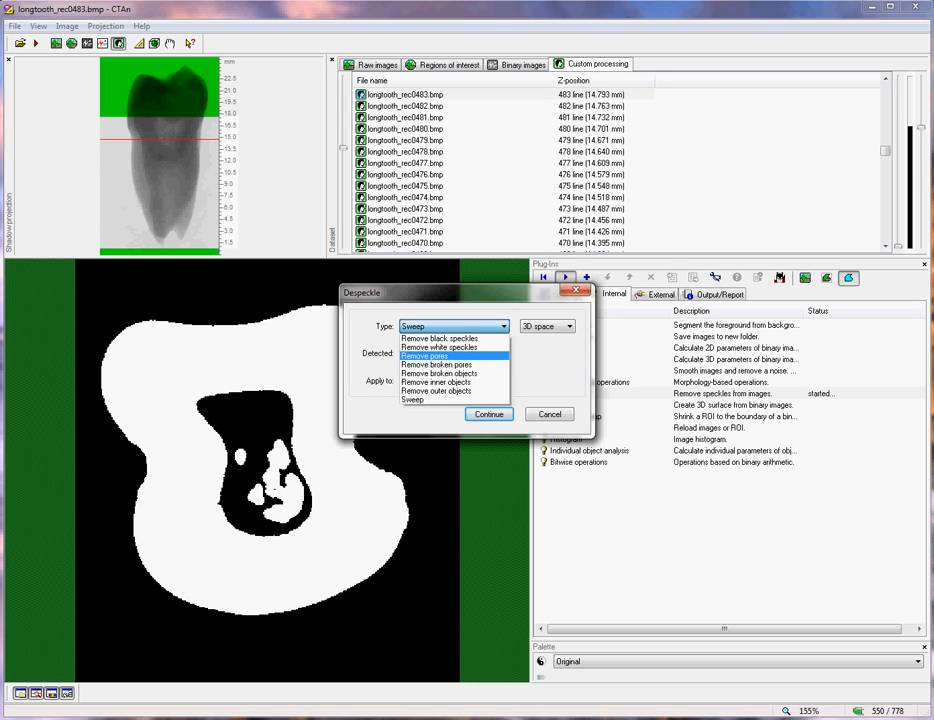
left_click(440, 355)
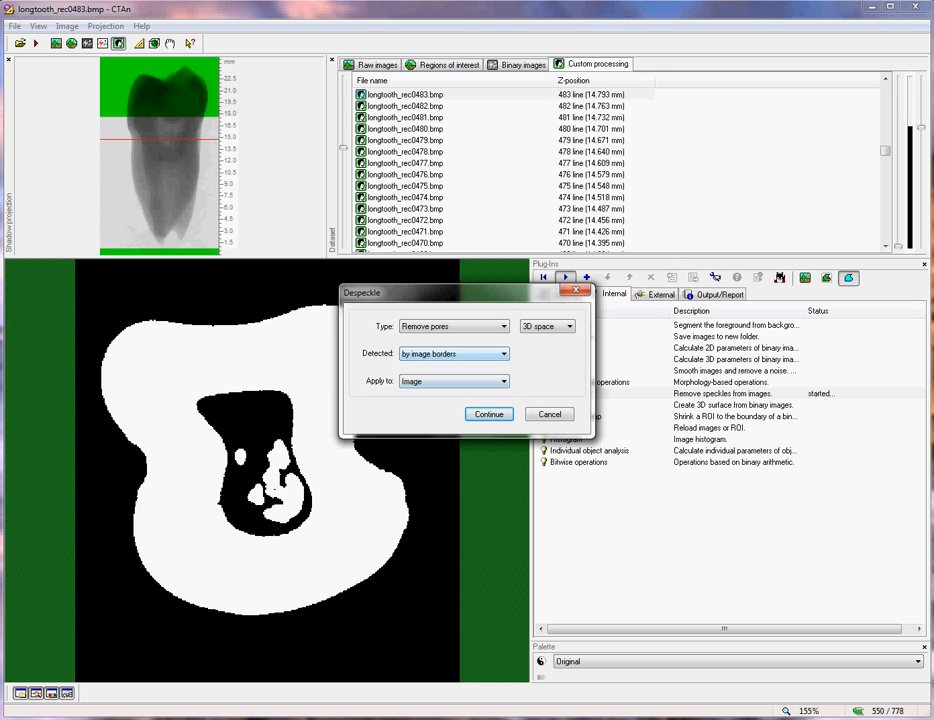
left_click(453, 381)
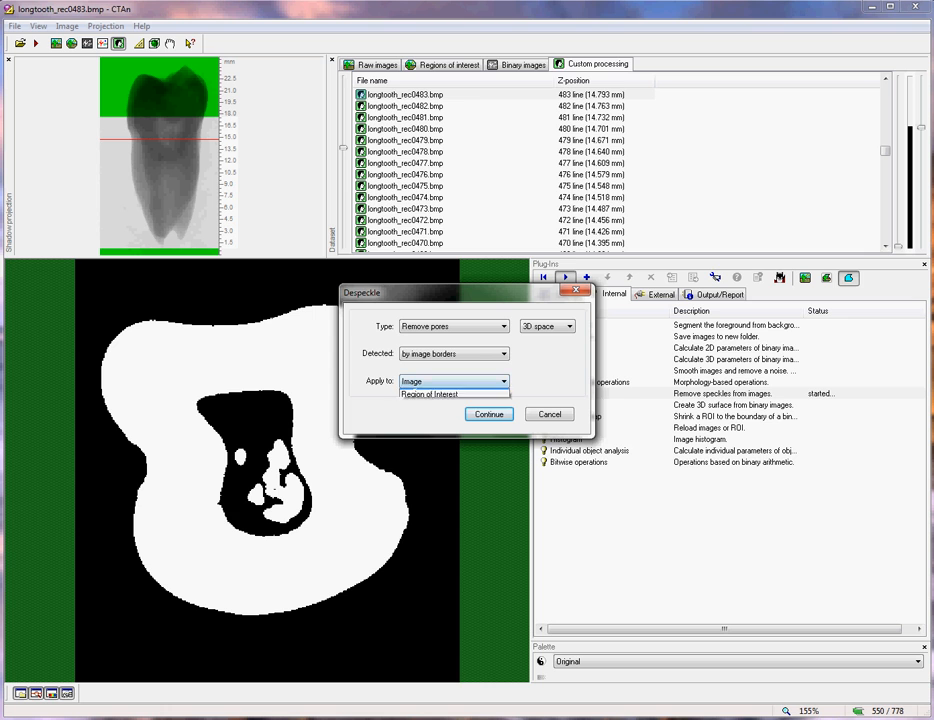
left_click(440, 398)
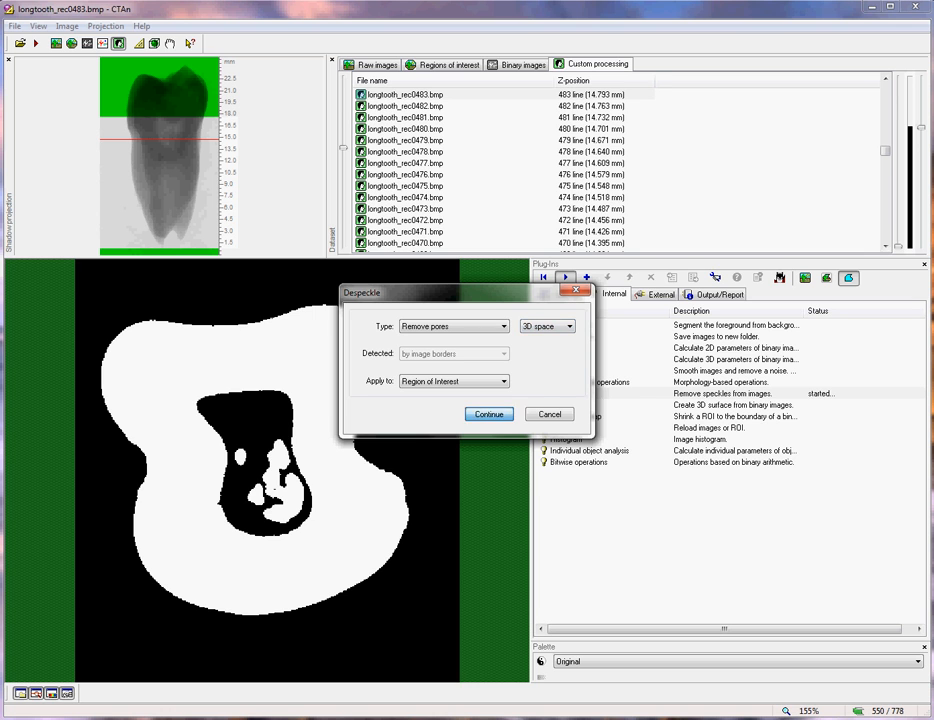
key("Return")
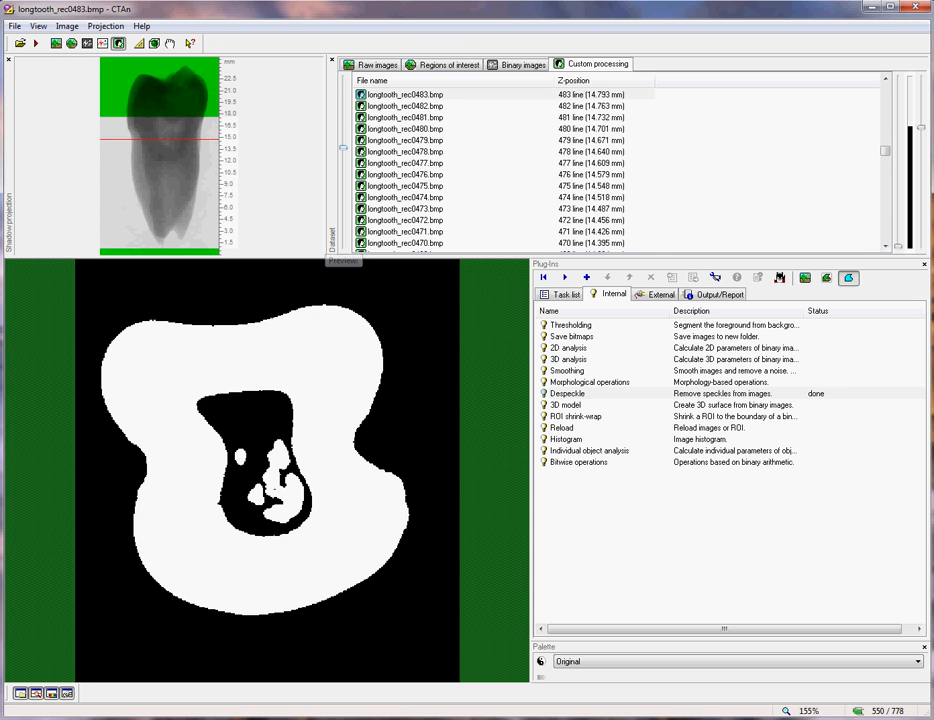
scroll(500, 170, "down", 10)
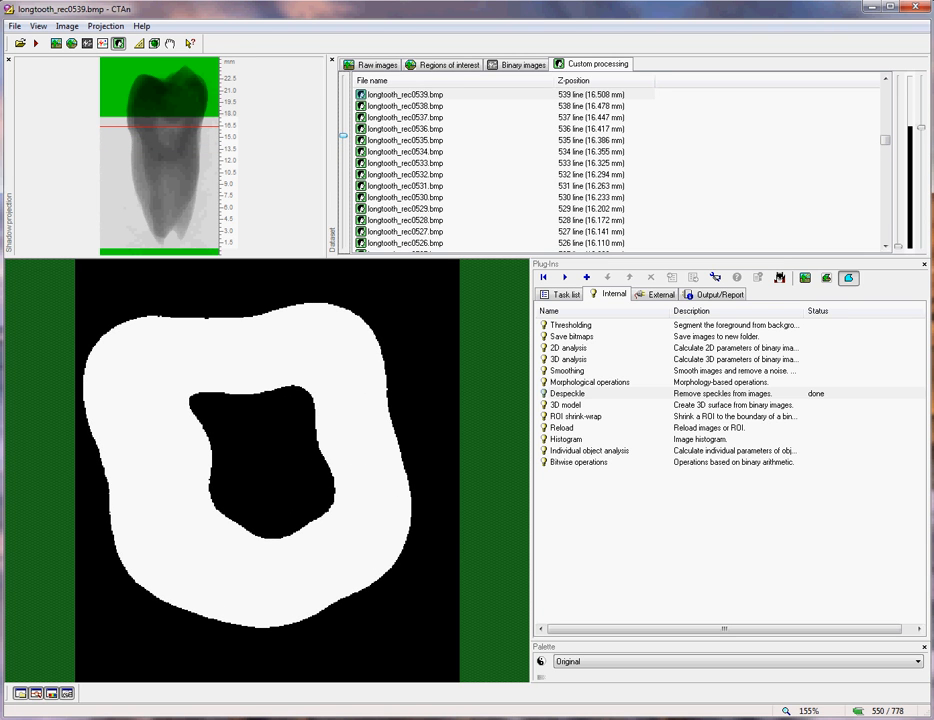
Step: Run Despeckle again as Remove pores in 2D, slice by slice, on the Region of Interest
left_click(570, 393)
left_click(565, 277)
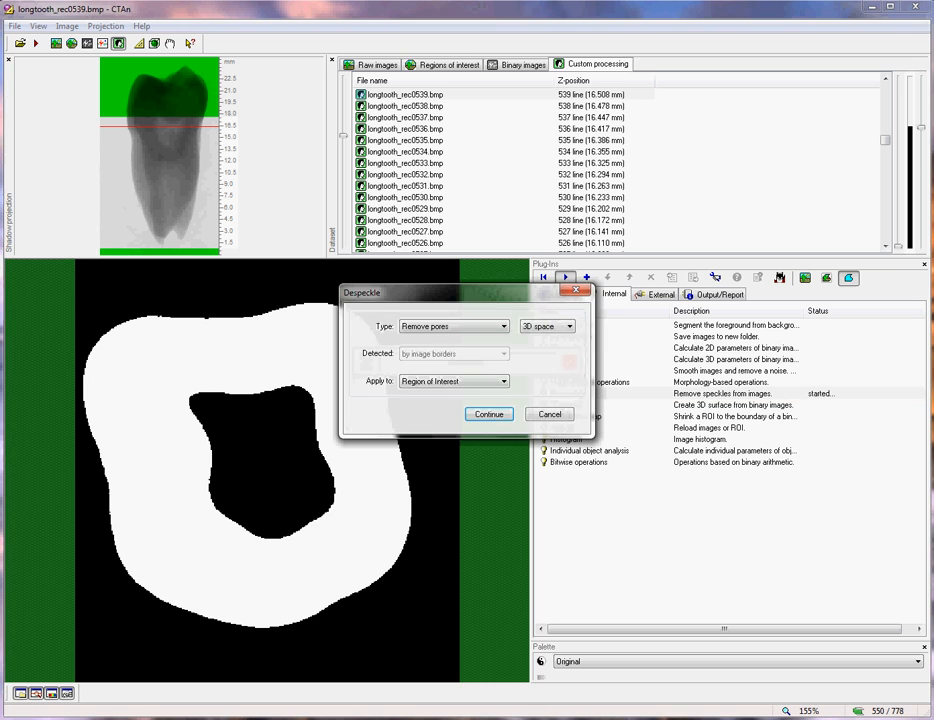
left_click(568, 326)
left_click(540, 347)
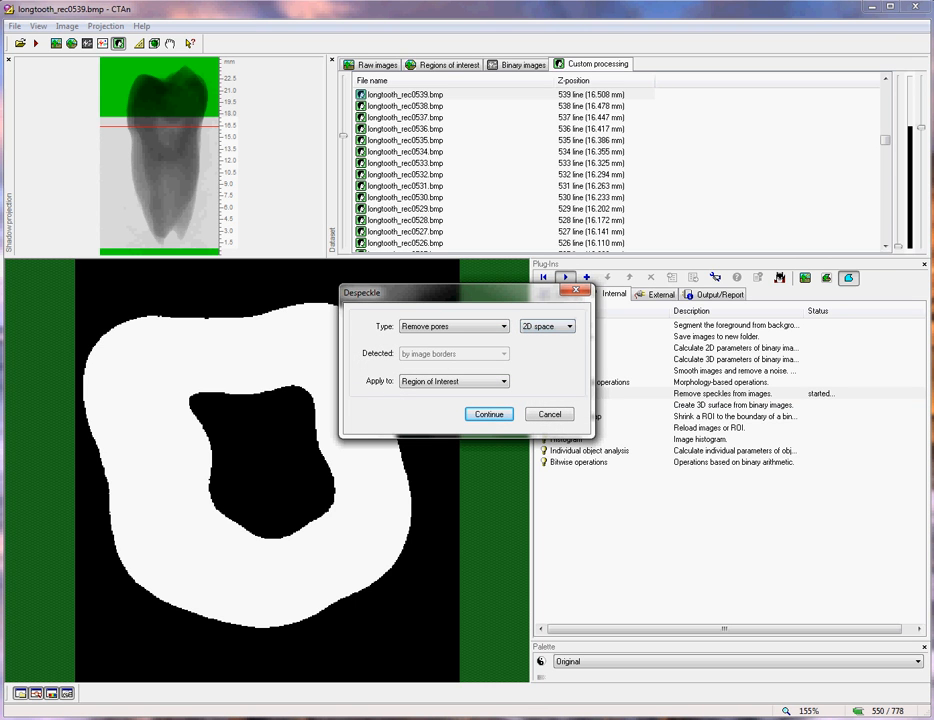
left_click(489, 414)
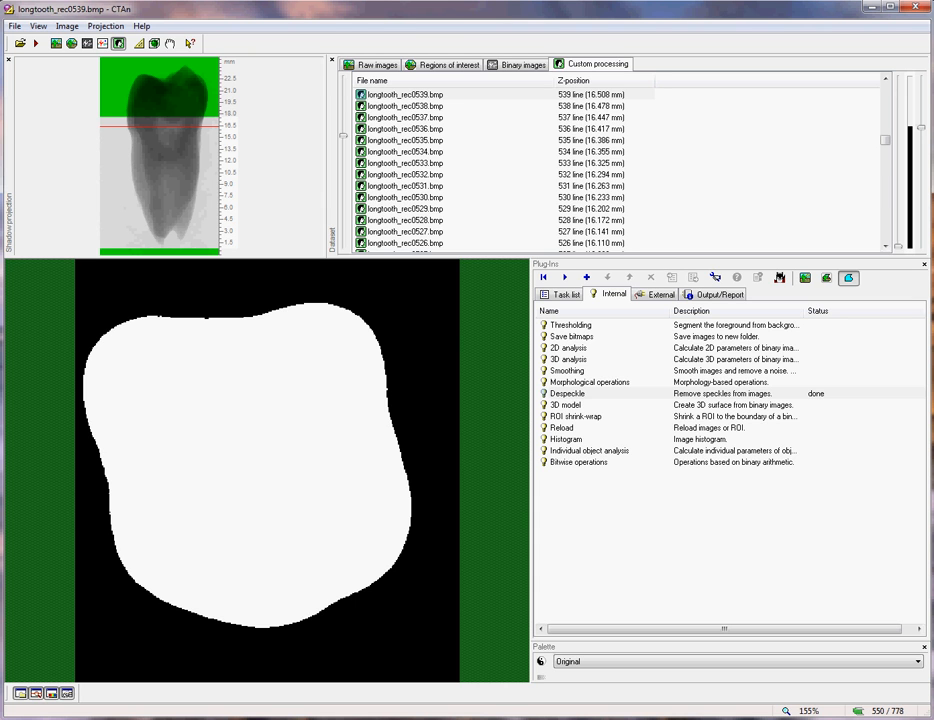
Step: Move to a lower slice and compare the binarized image against the filled region of interest
mouse_move(158, 125)
left_mouse_down()
mouse_move(158, 228)
mouse_move(158, 156)
left_mouse_up()
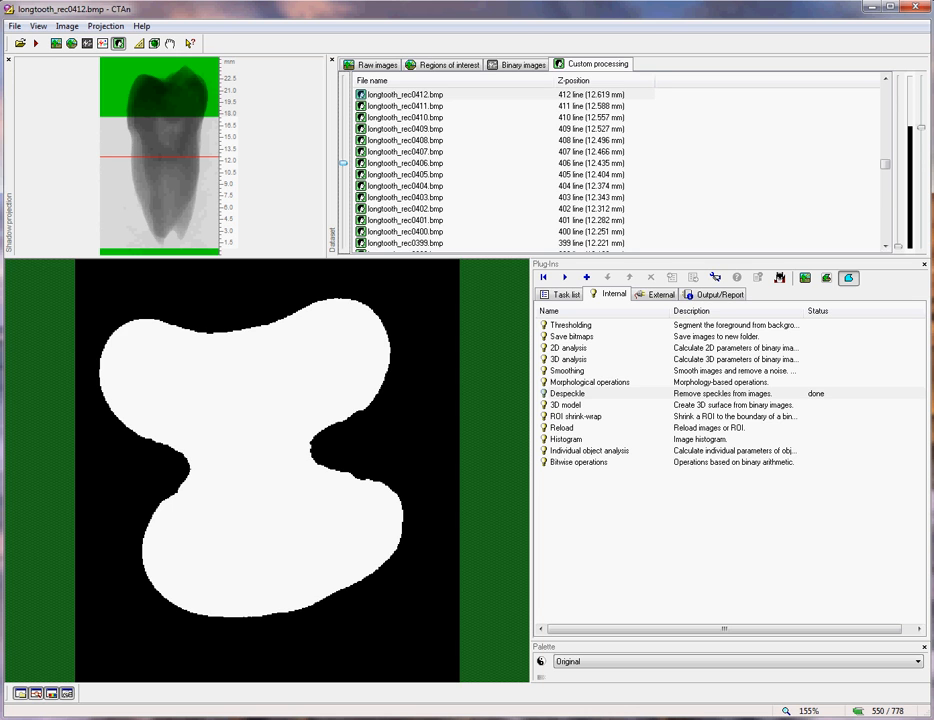
left_click(805, 278)
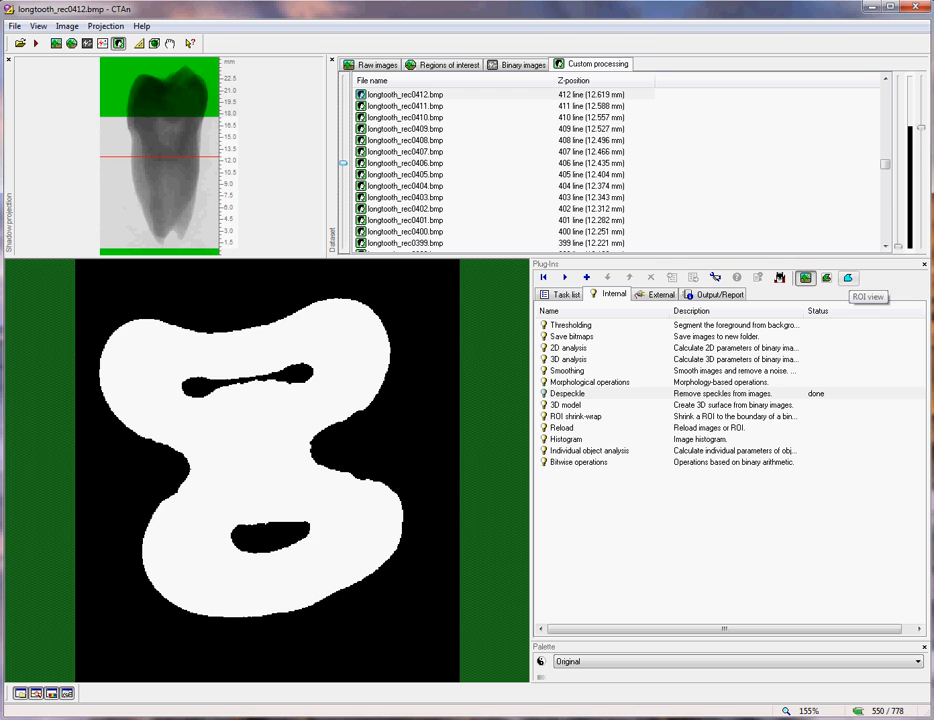
left_click(848, 278)
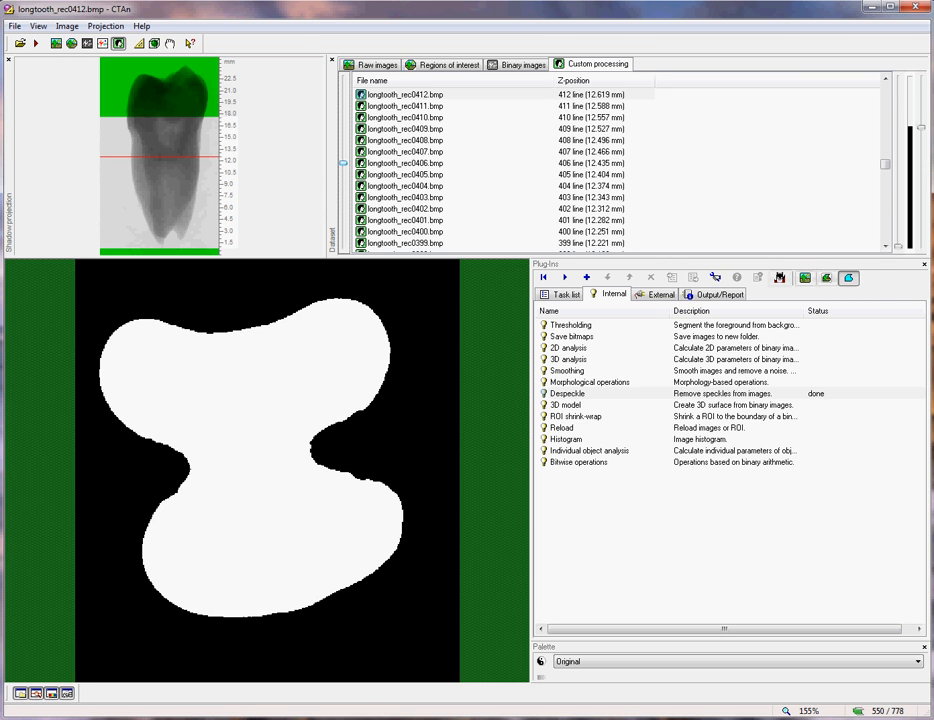
left_click(805, 278)
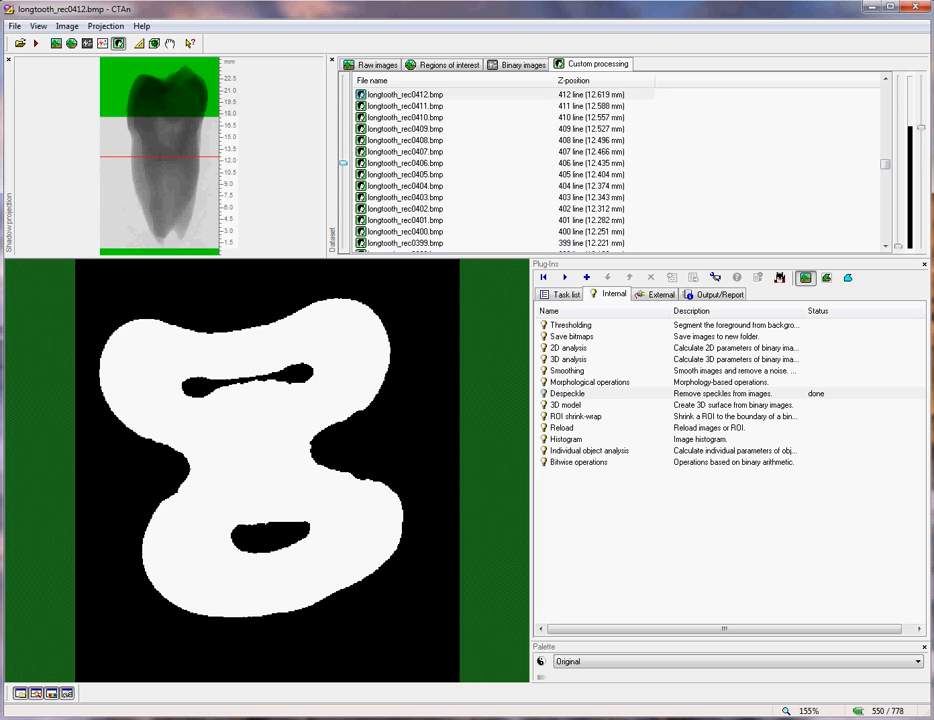
Step: Check the region of interest once more and start the Bitwise operations plug-in
left_click(578, 462)
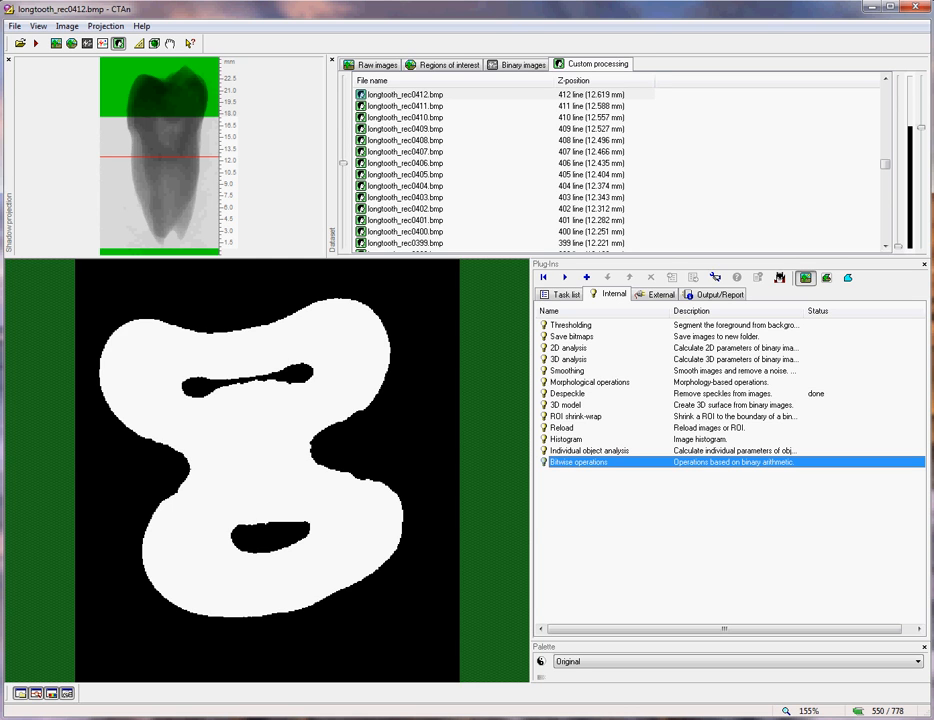
left_click(848, 277)
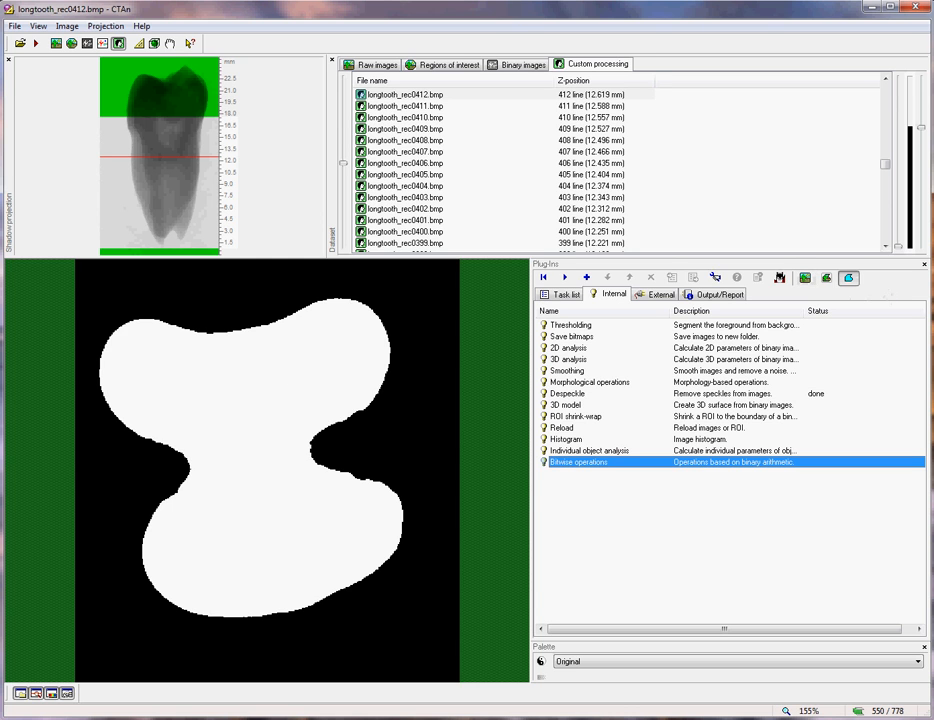
left_click(848, 277)
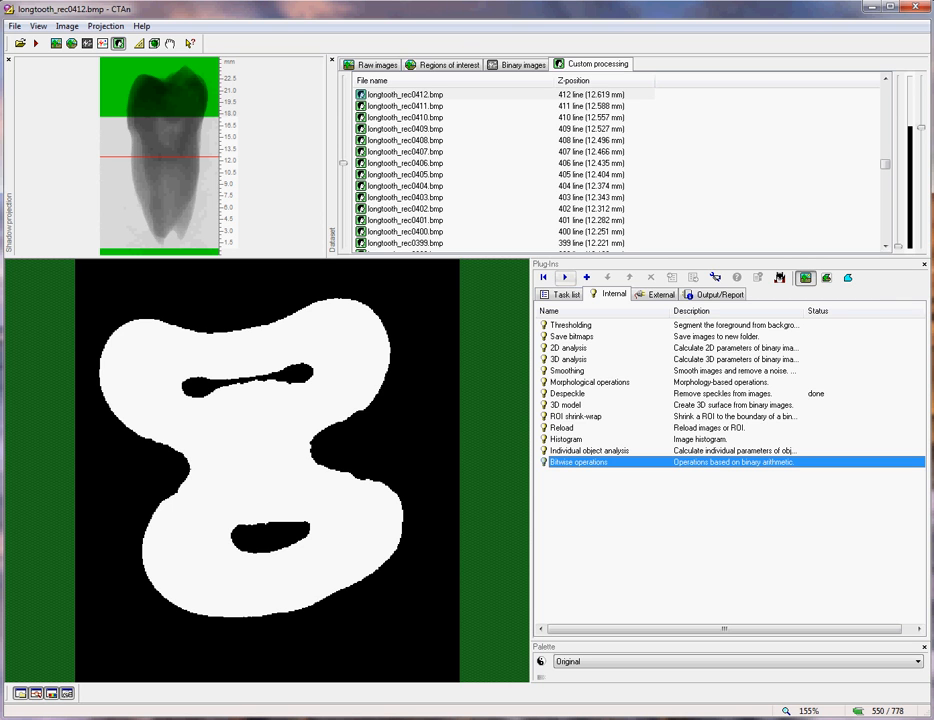
left_click(565, 277)
Step: Run Image = Image XOR Region of Interest so only the pulp cavity stays white
left_click(510, 358)
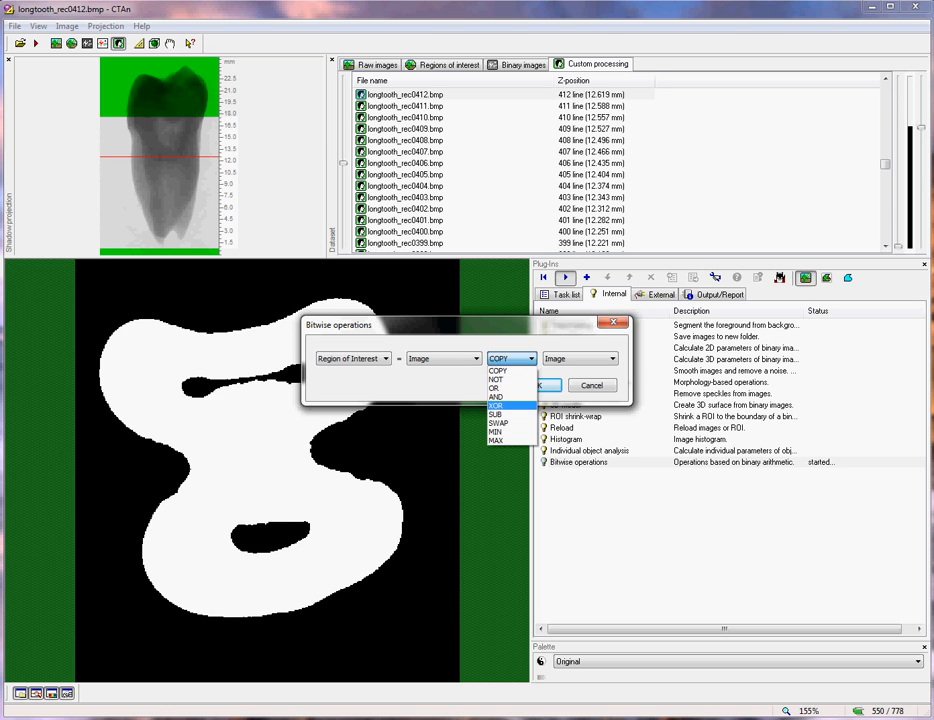
left_click(496, 405)
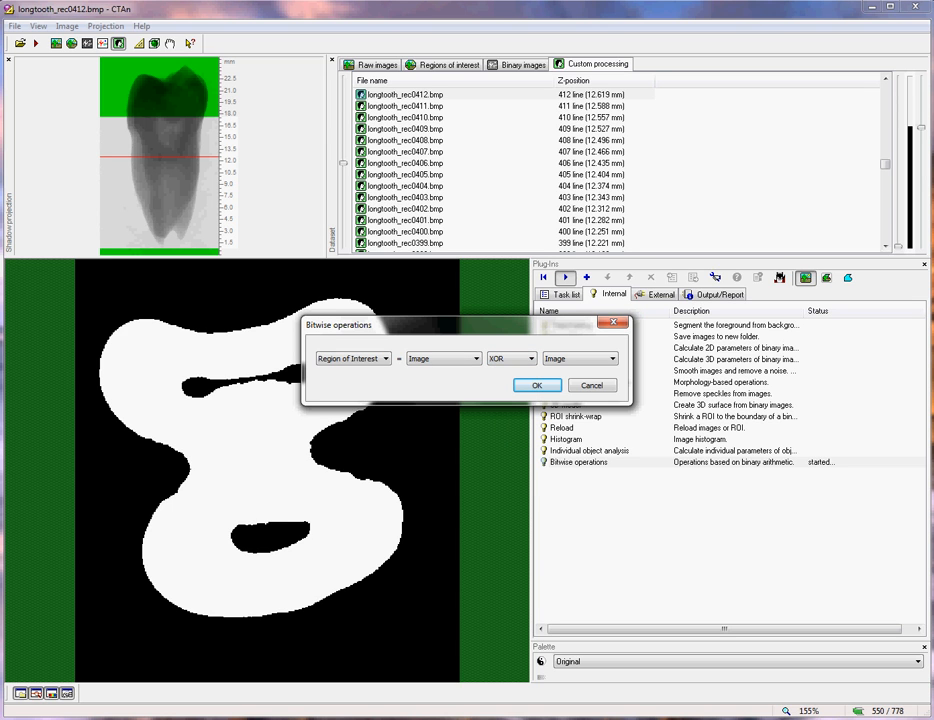
left_click(385, 358)
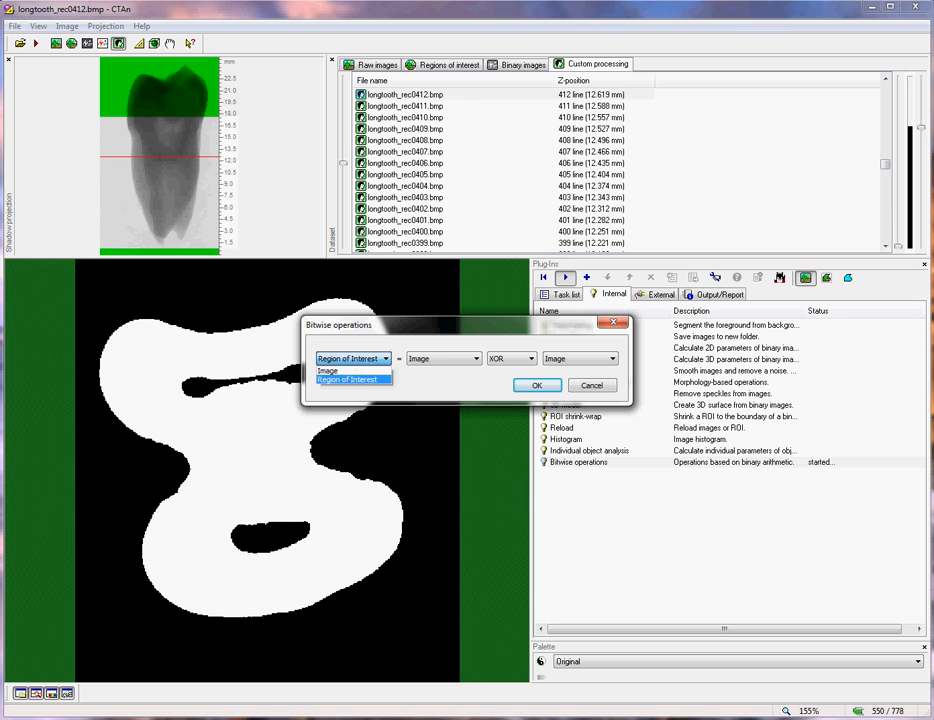
left_click(350, 370)
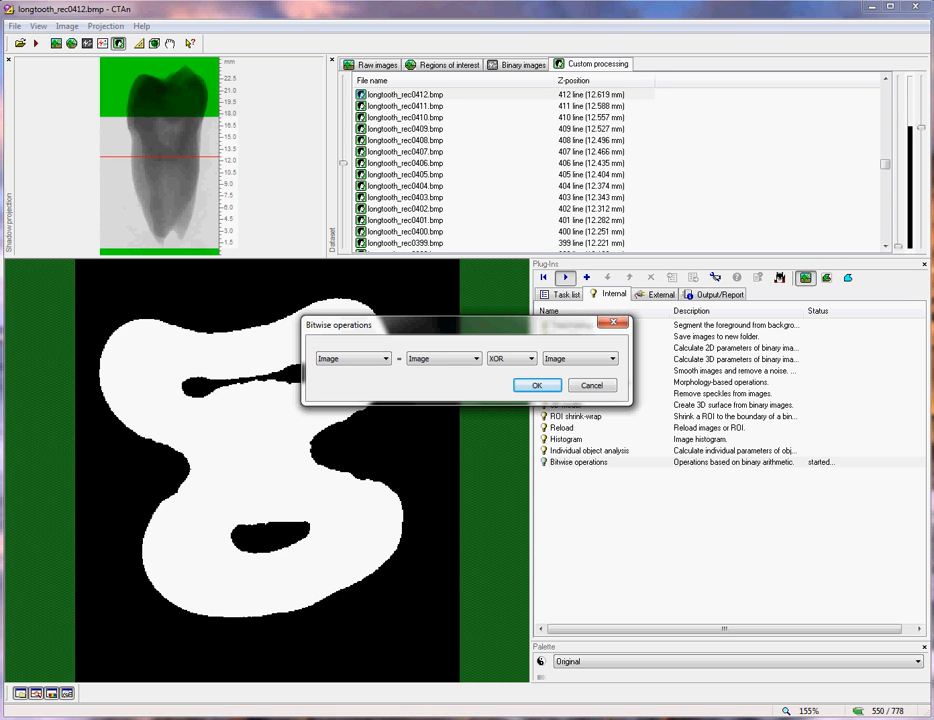
left_click(611, 358)
left_click(575, 380)
left_click(536, 385)
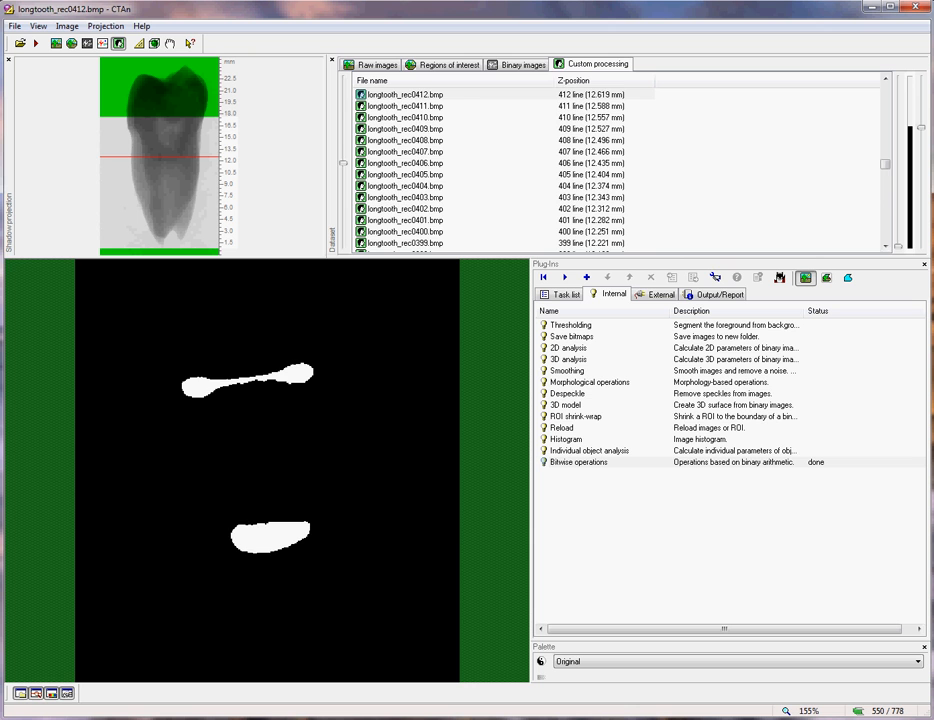
Step: Step through higher slices to check the isolated pulp cavity, then show the tooth-outline ROI
left_click_drag(158, 157, 158, 128)
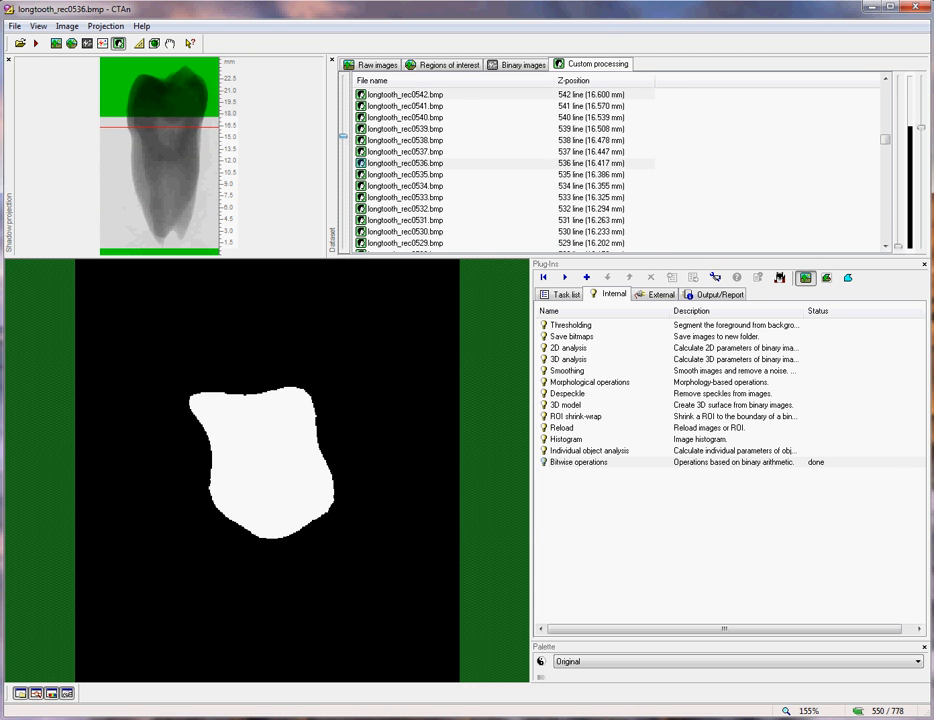
left_click_drag(158, 128, 158, 150)
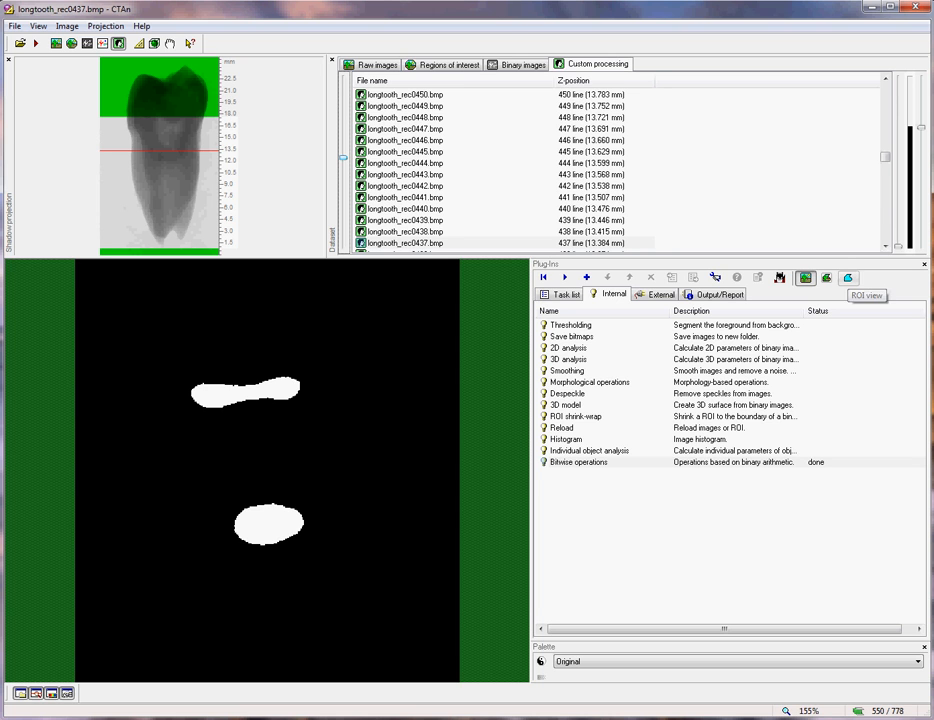
left_click(848, 277)
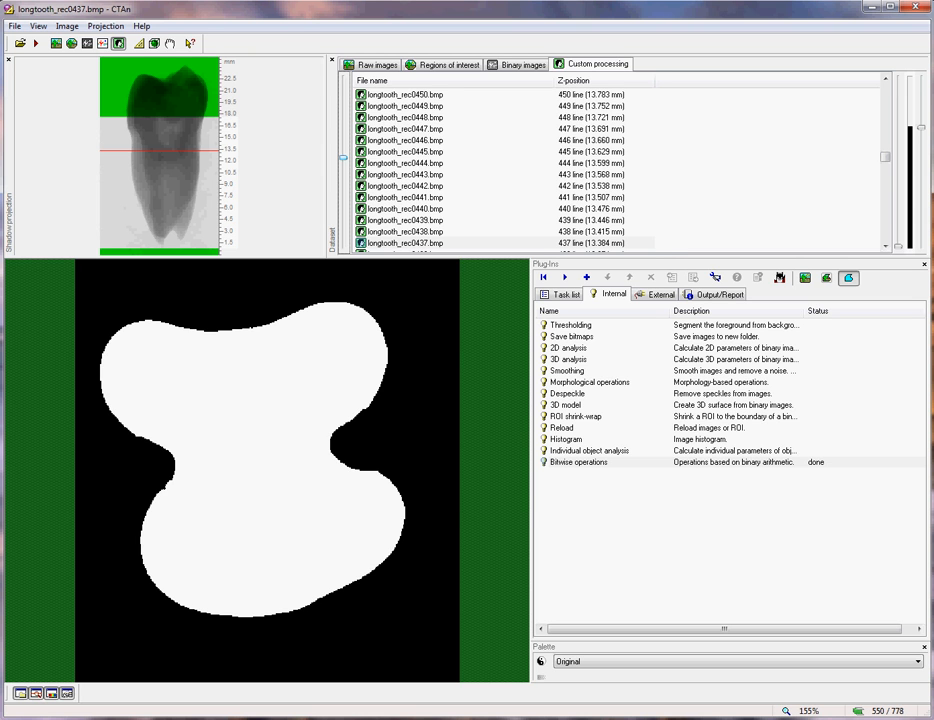
Step: Review the 3D analysis plug-in settings and cancel without running
double_click(568, 359)
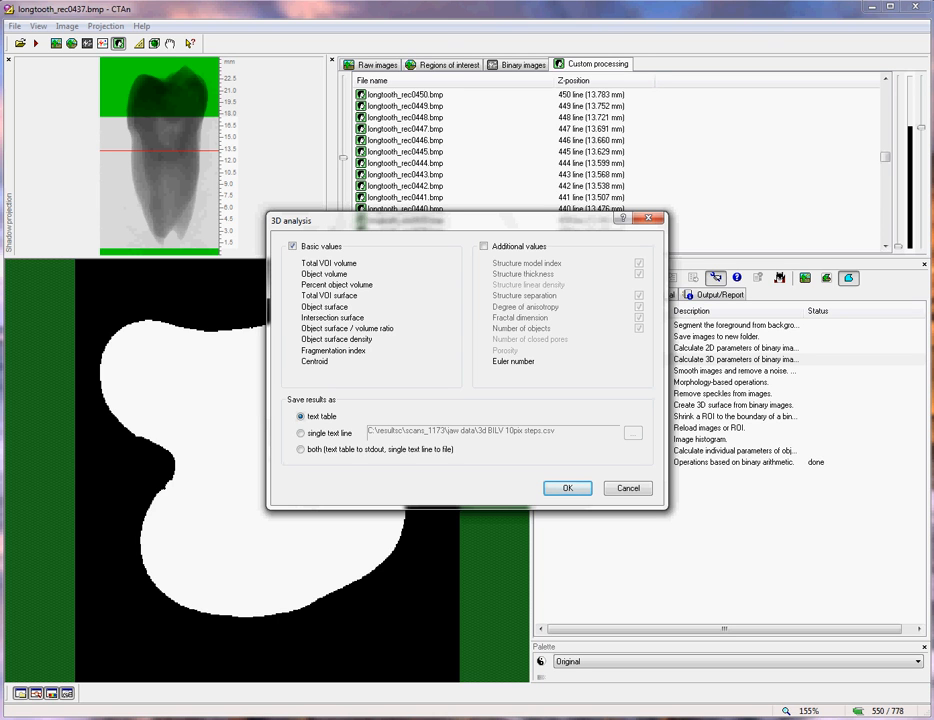
left_click(628, 488)
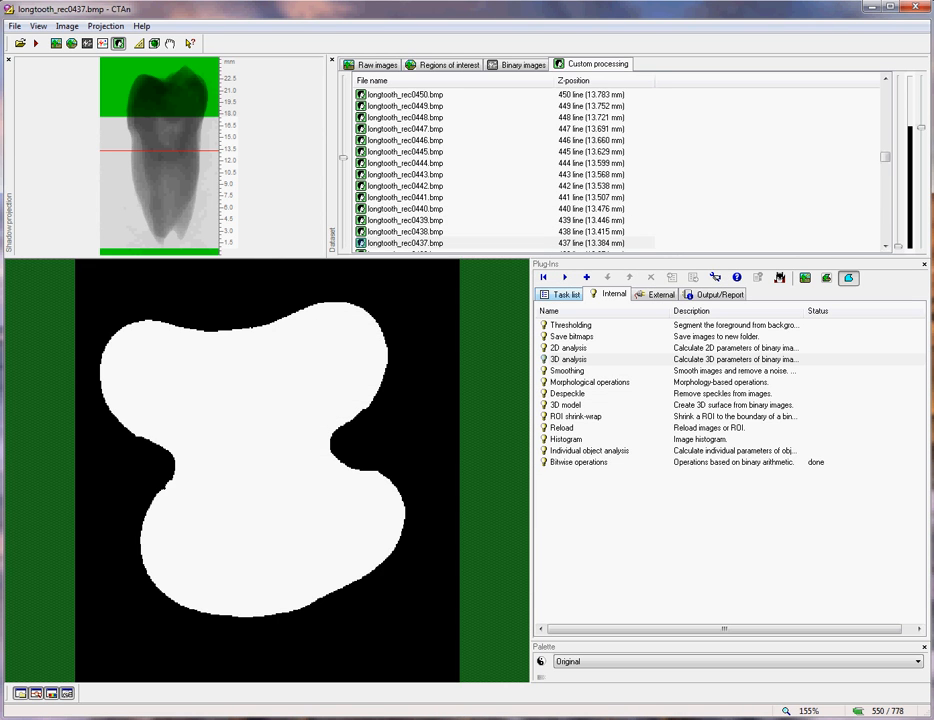
Step: Browse the task list and plug-ins, adding Individual object analysis, then return to the task list
left_click(560, 294)
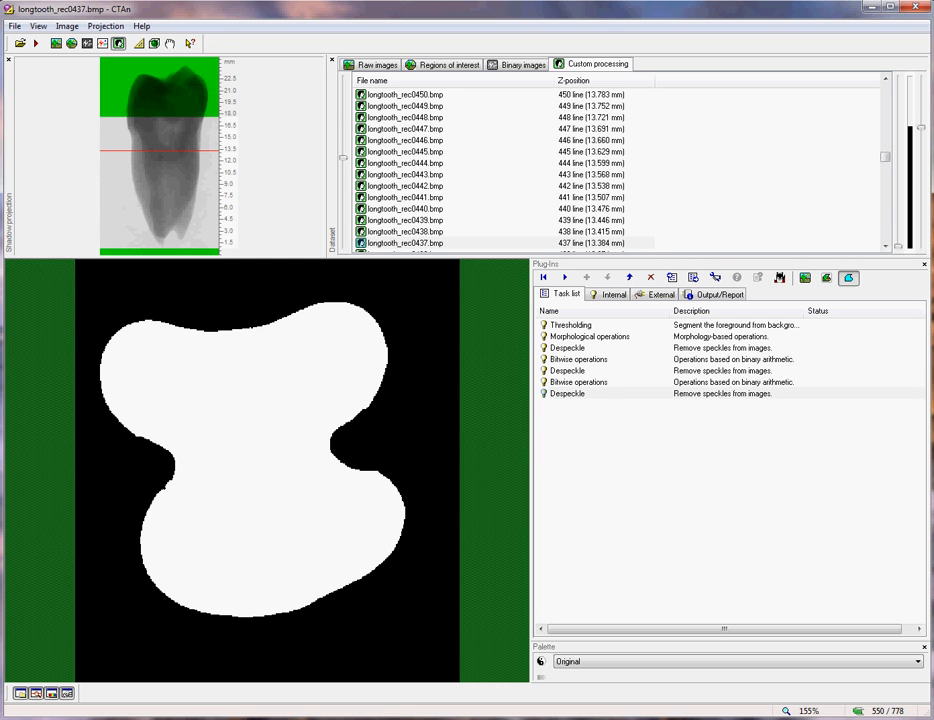
left_click(608, 294)
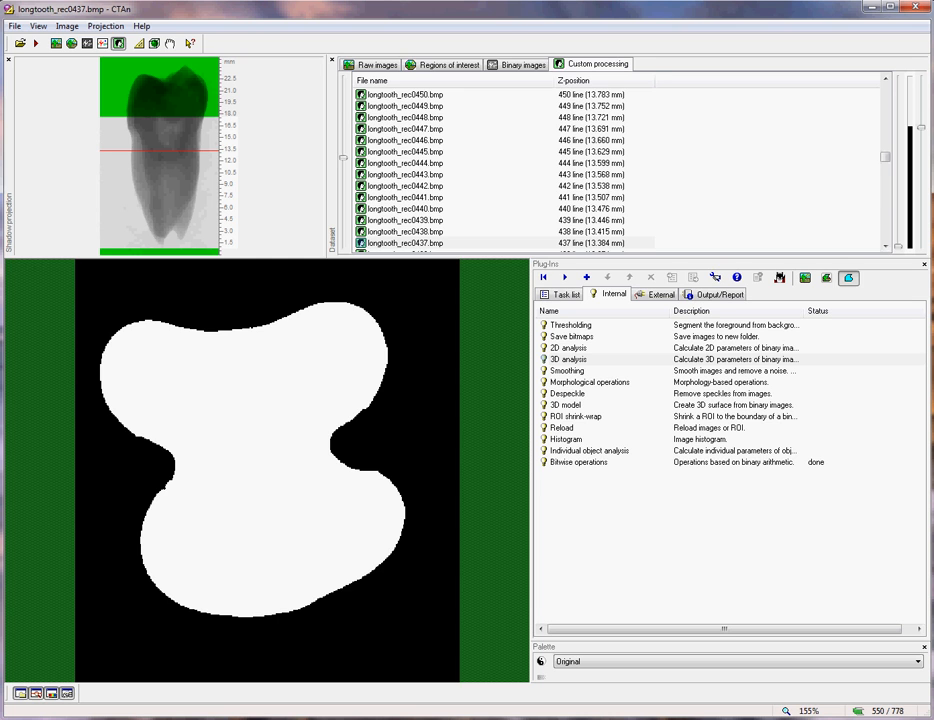
left_click(590, 450)
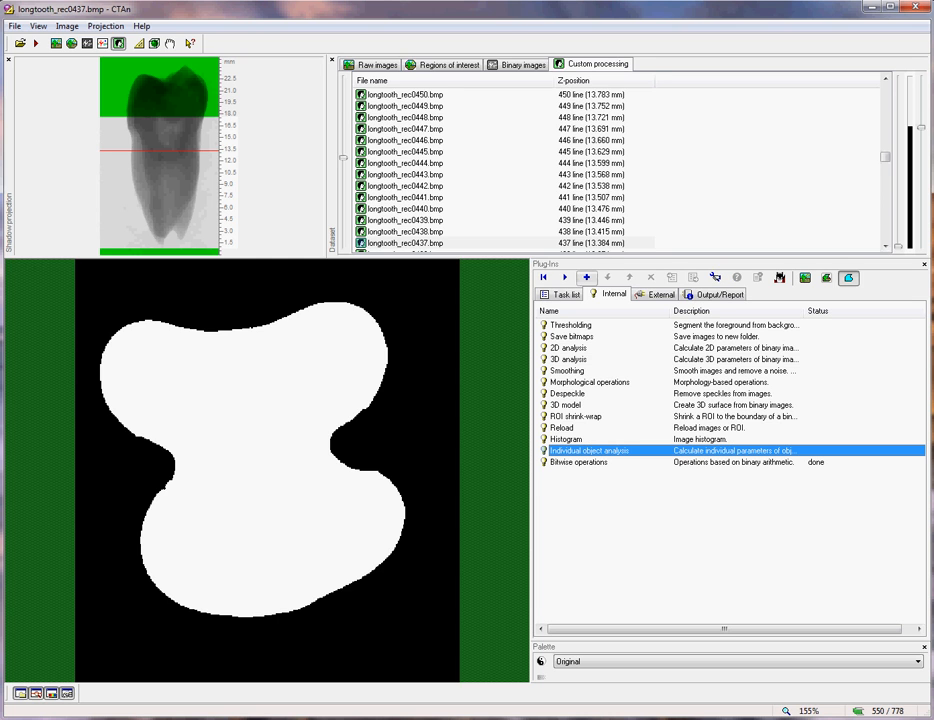
left_click(560, 294)
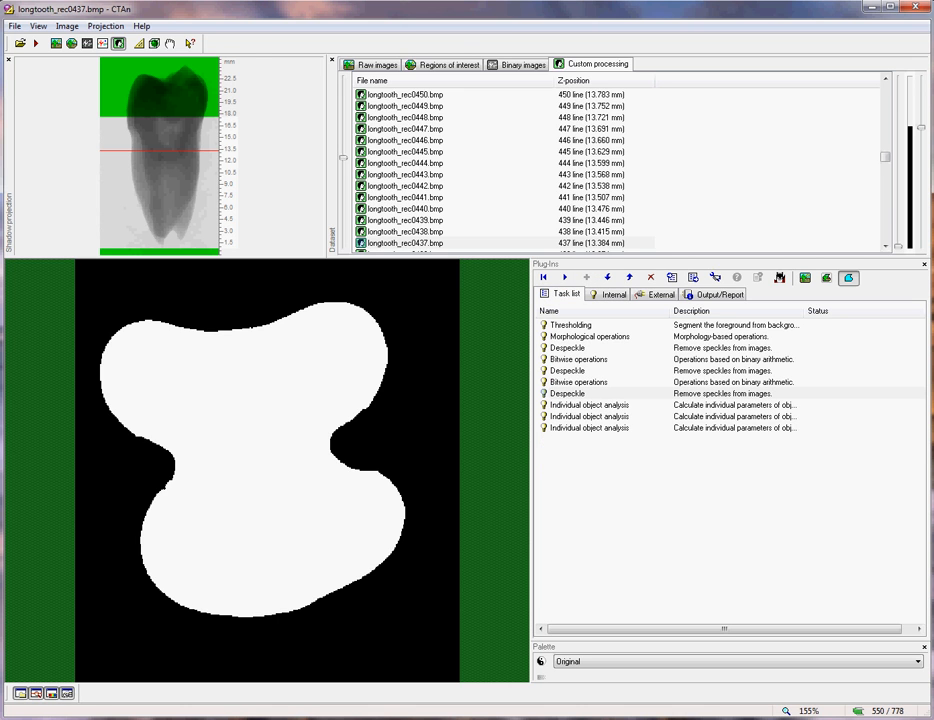
Step: Delete every task starting from Thresholding until the list is empty
left_click(575, 325)
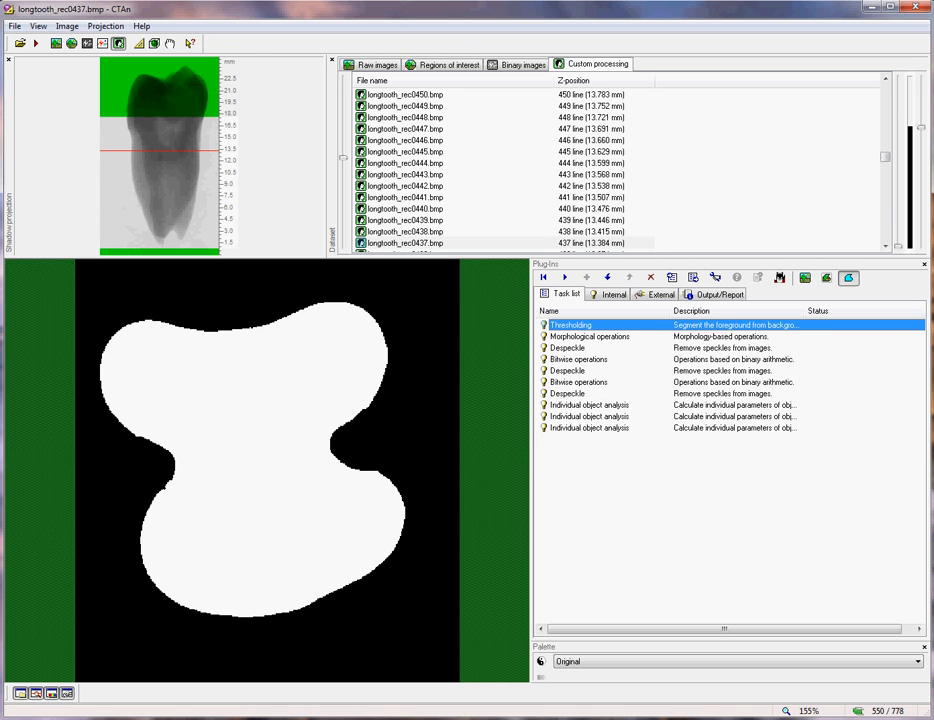
left_click(651, 278)
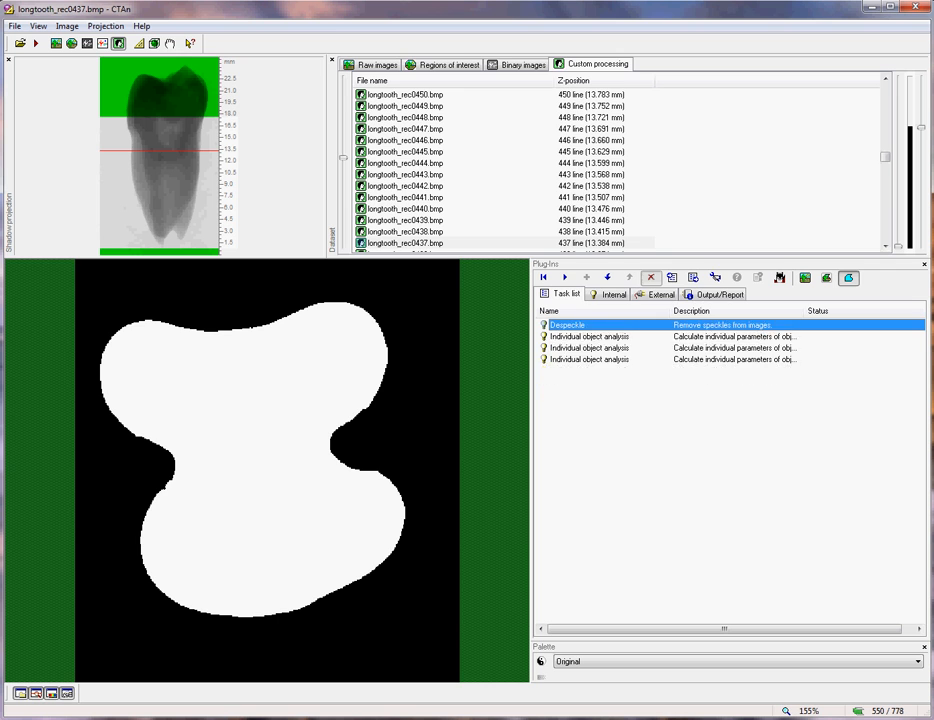
left_click(651, 278)
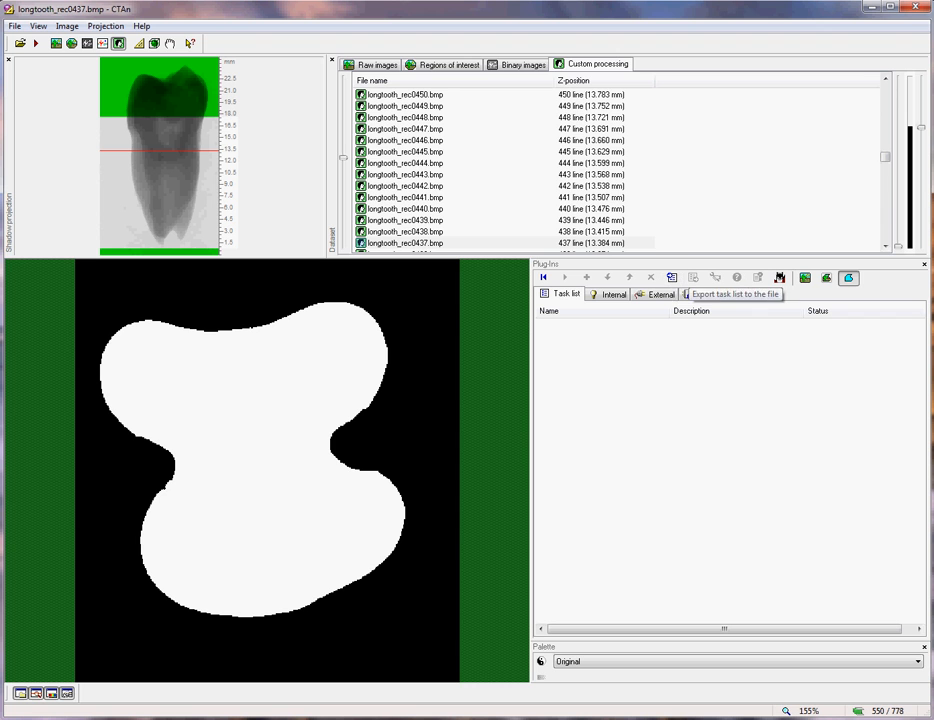
Step: Import the 'binarise pulp canals.ctt' task list from the task lists folder
left_click(672, 278)
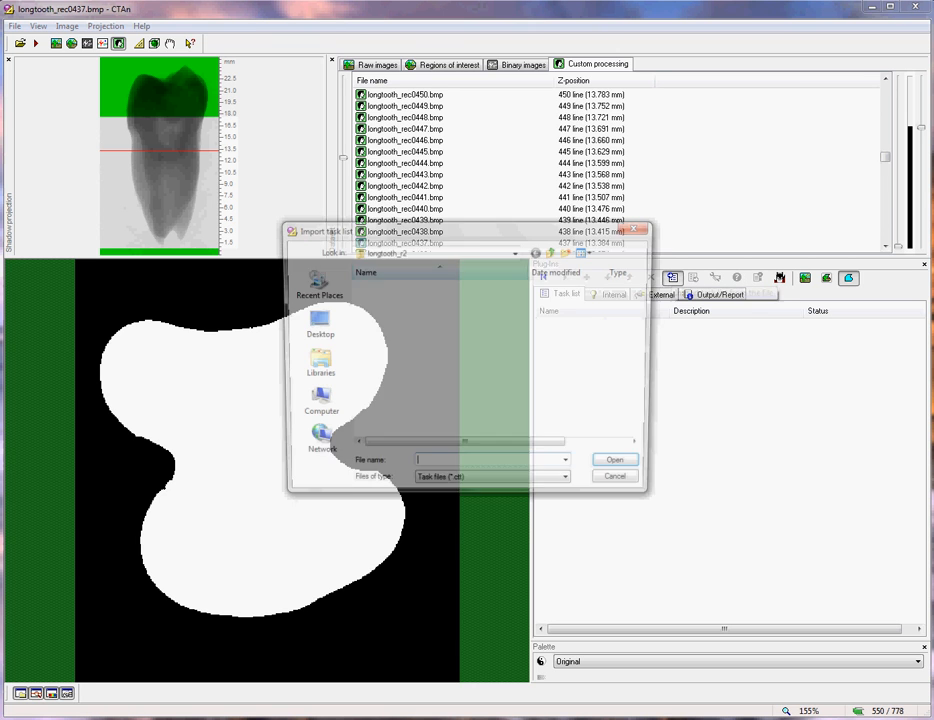
double_click(386, 323)
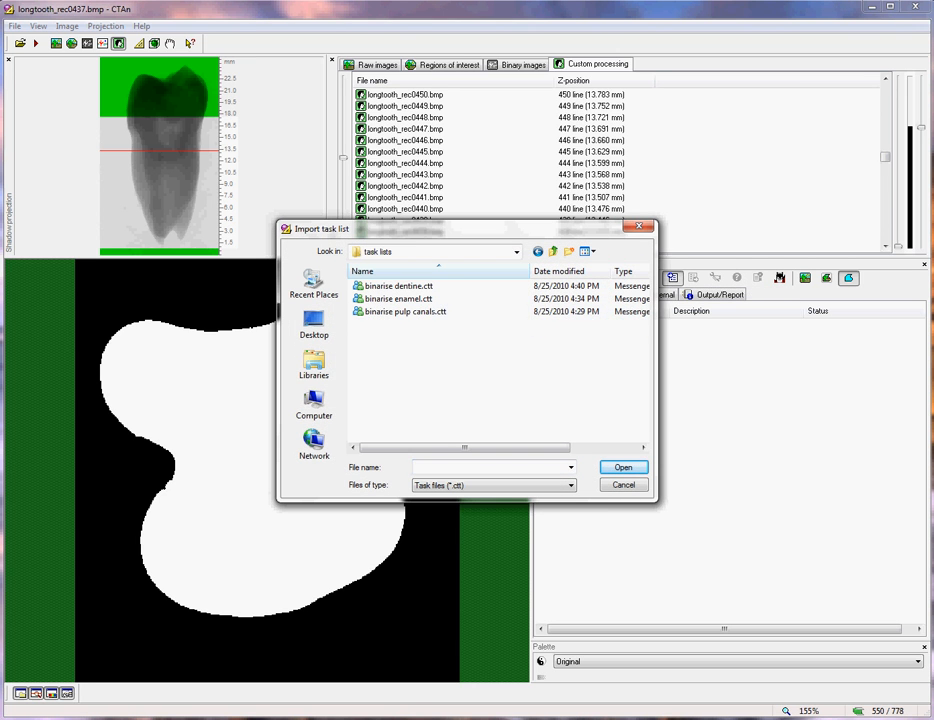
left_click(404, 311)
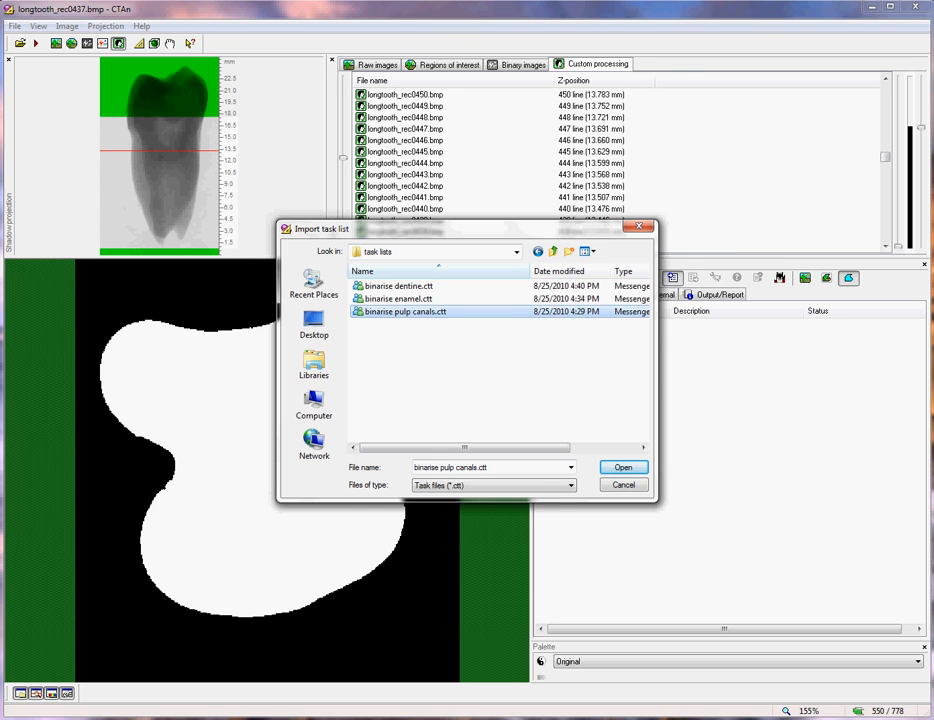
double_click(404, 311)
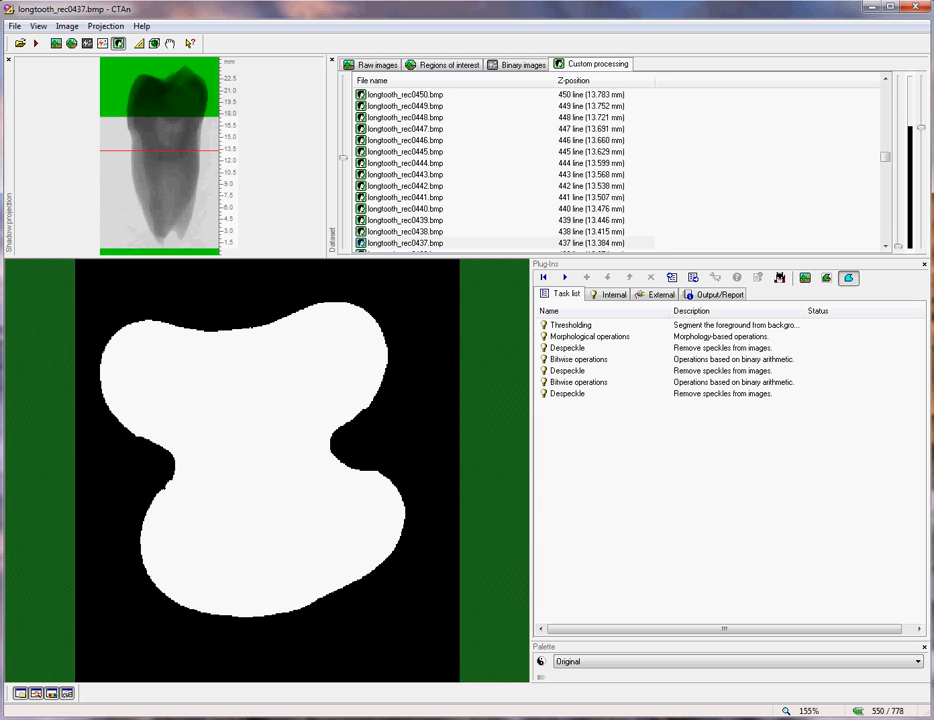
Step: Review the Thresholding, Morphological operations, Bitwise and Despeckle step settings
double_click(571, 325)
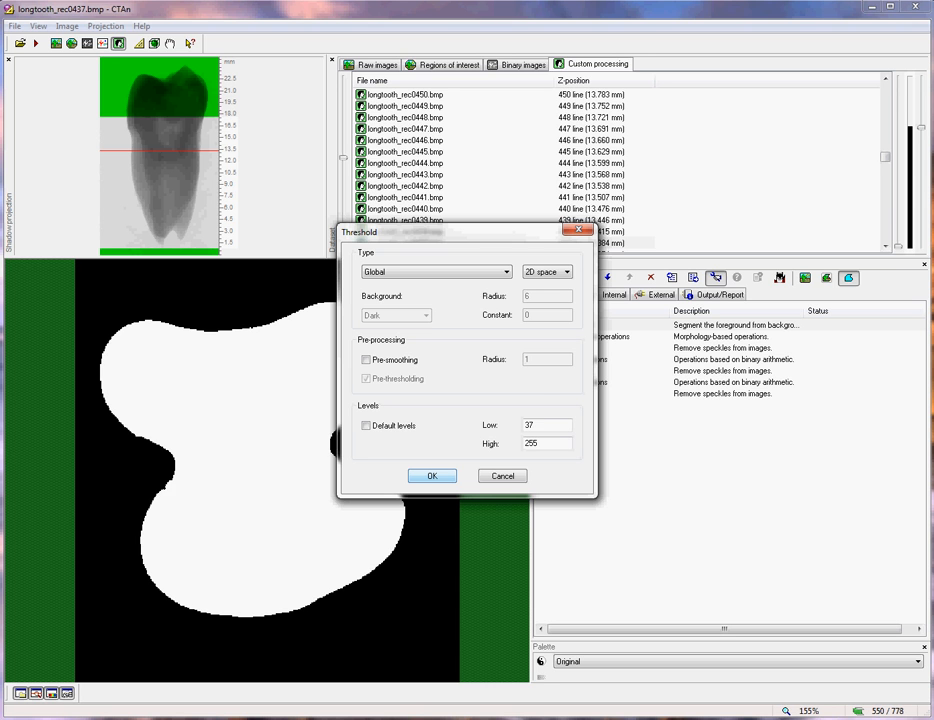
double_click(589, 336)
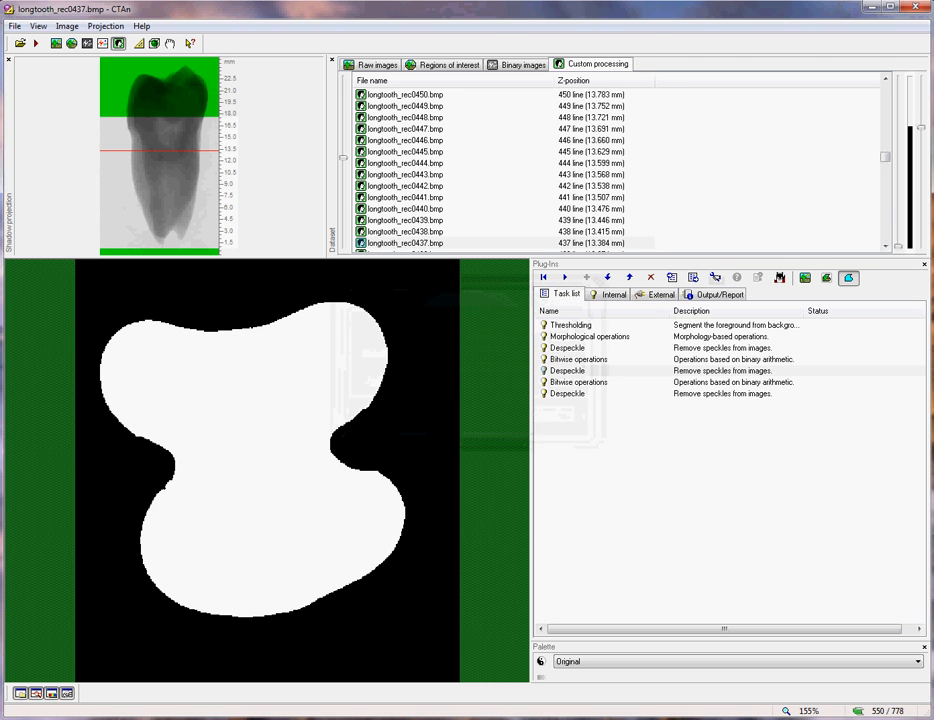
left_click(715, 277)
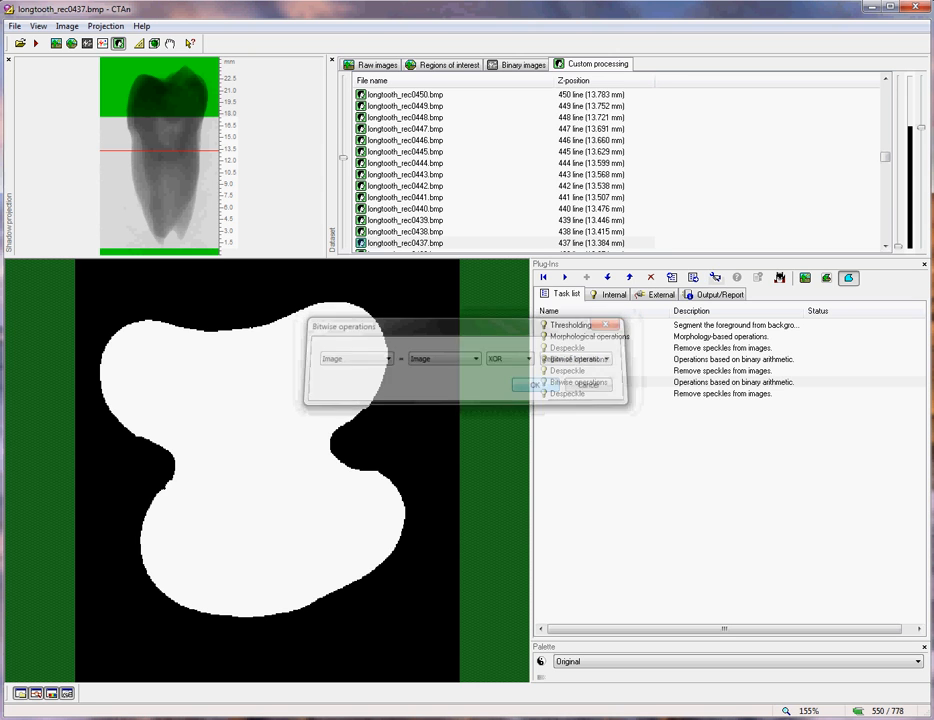
left_click(715, 277)
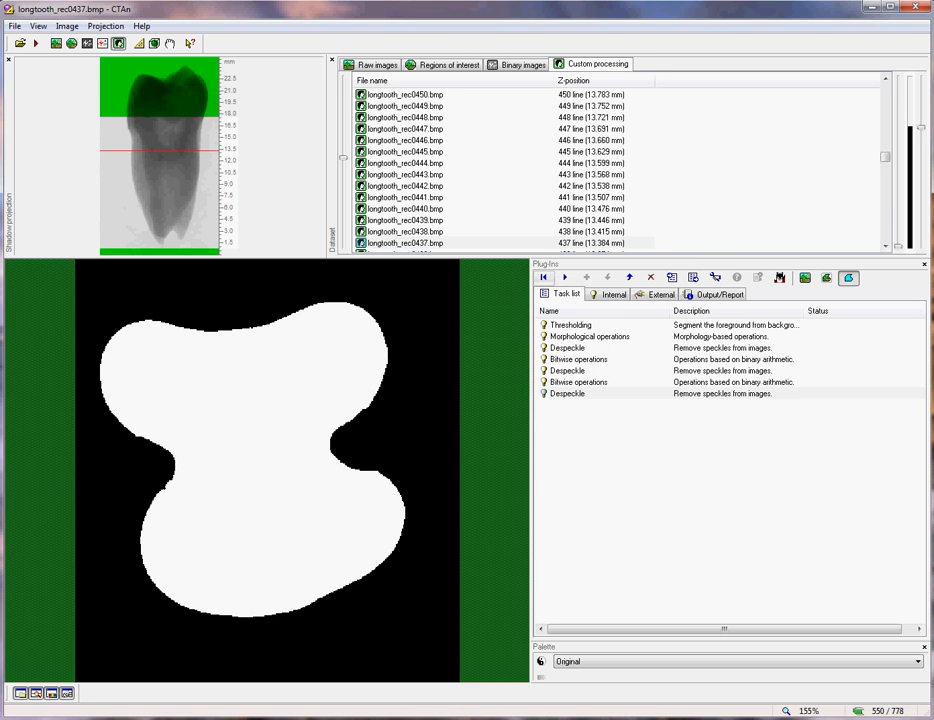
Step: Restore the original dataset, compare image and ROI views, then run all seven tasks
left_click(543, 277)
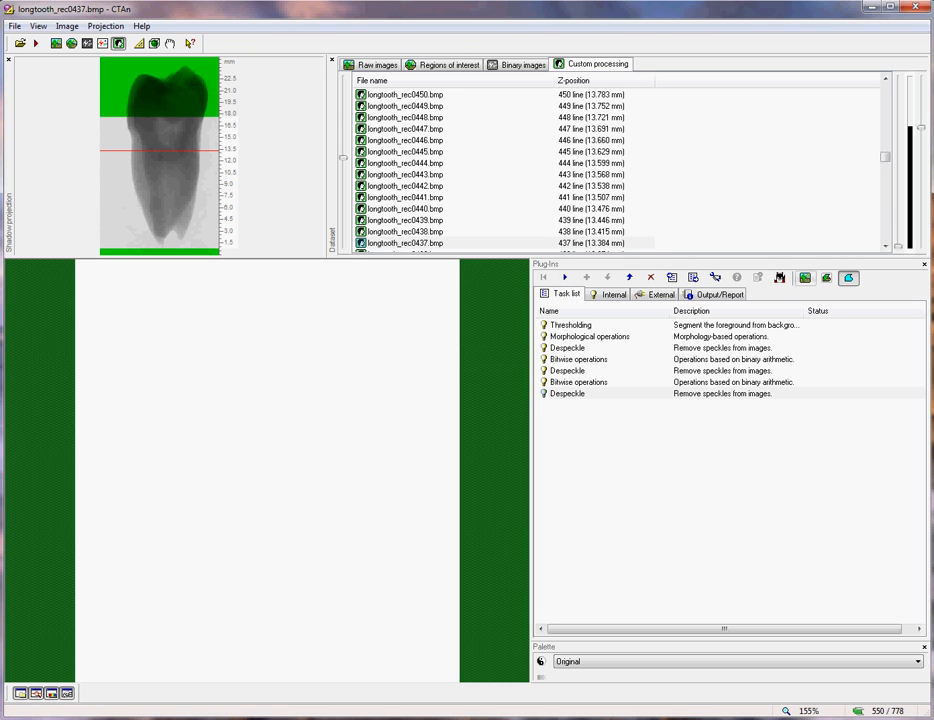
left_click(805, 277)
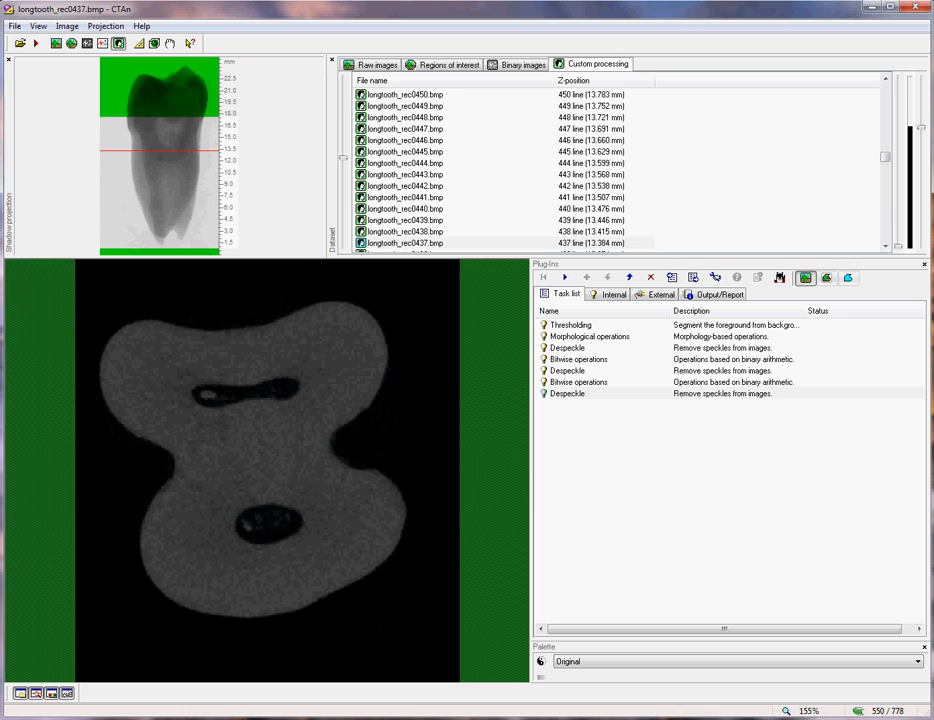
left_click(848, 277)
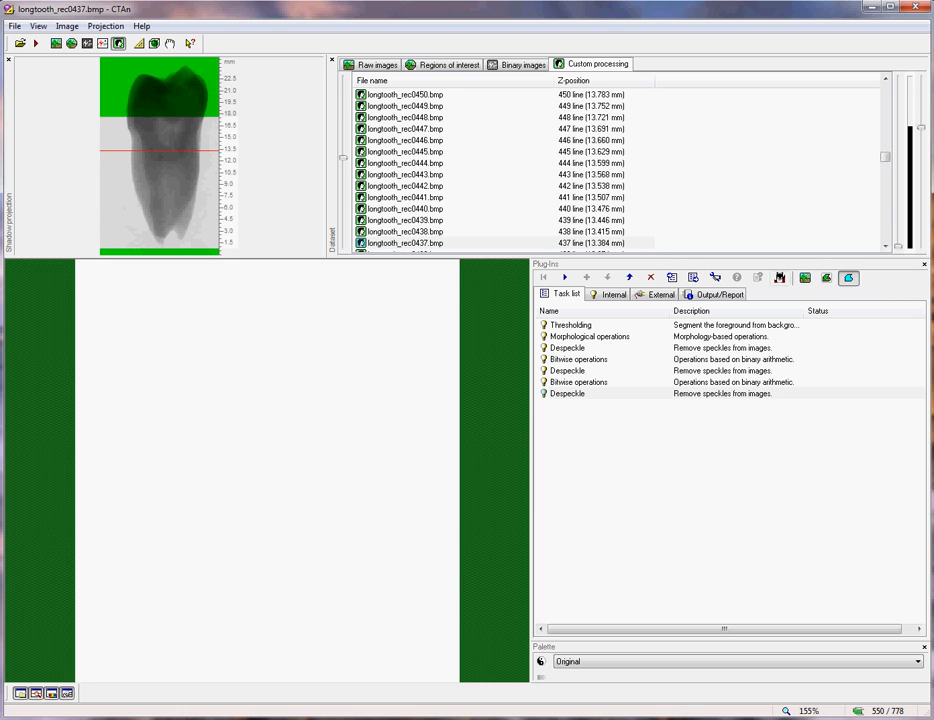
left_click(805, 277)
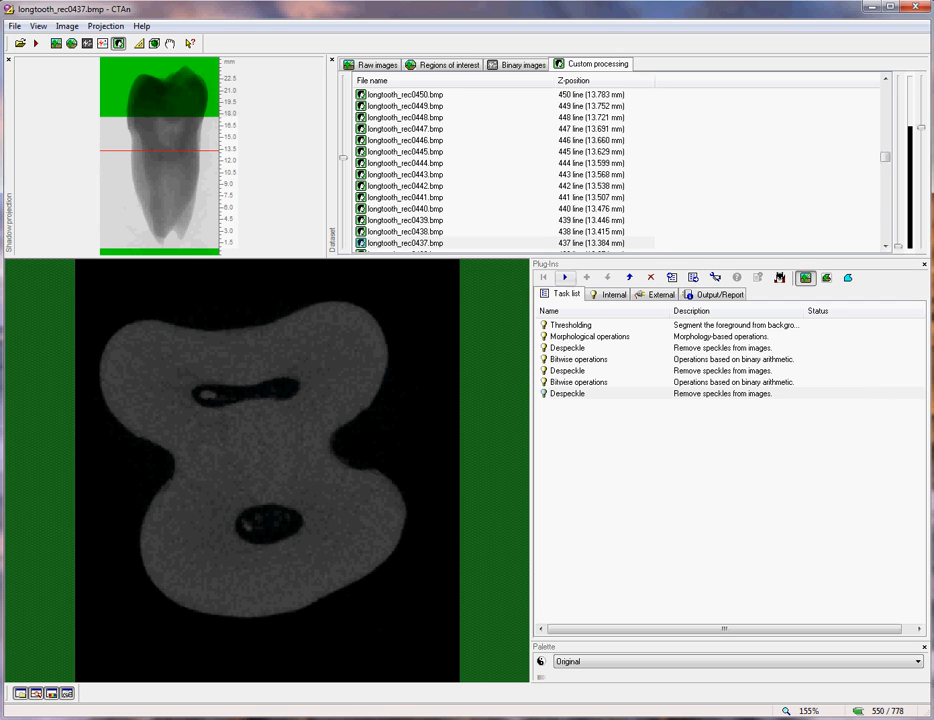
left_click(565, 277)
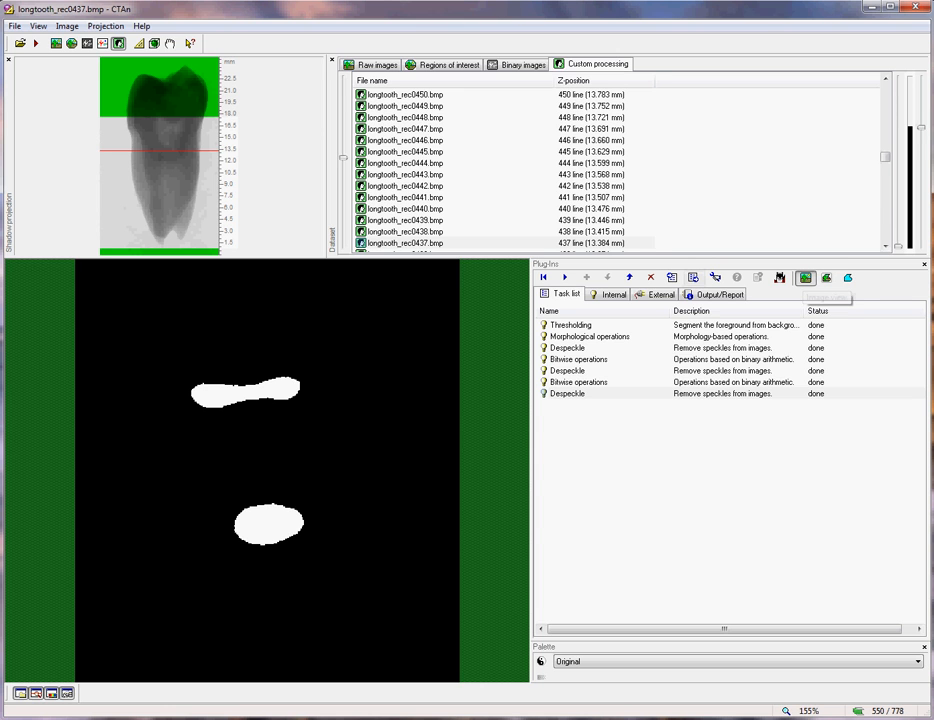
Step: Move to slice 415 and show its tooth-outline ROI over the white pulp chamber
mouse_move(886, 157)
left_mouse_down()
mouse_move(886, 200)
mouse_move(886, 131)
mouse_move(886, 172)
mouse_move(886, 159)
left_mouse_up()
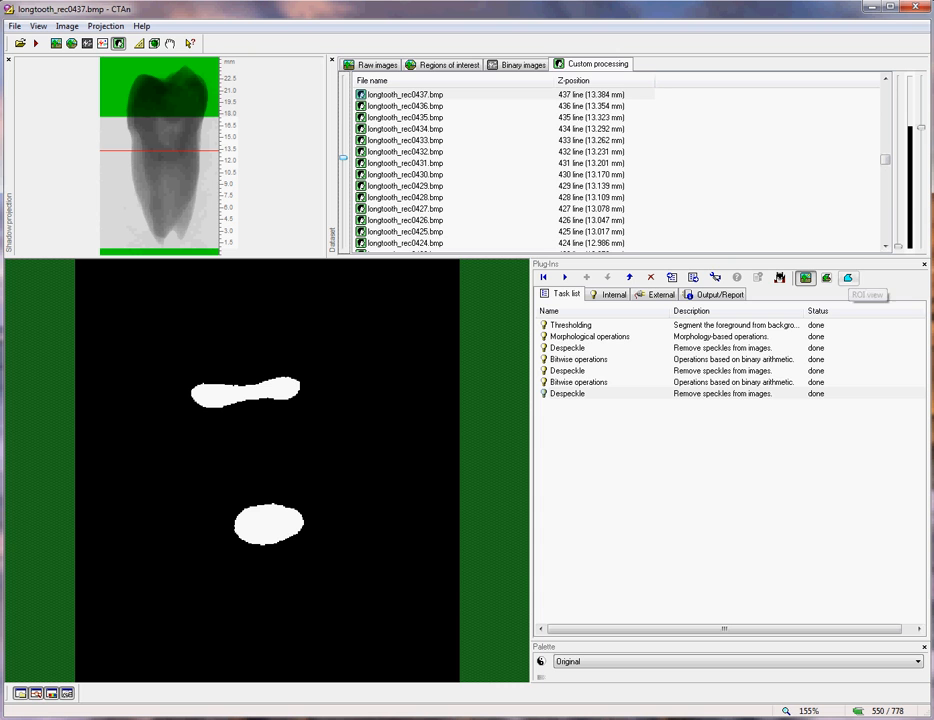
left_click(848, 277)
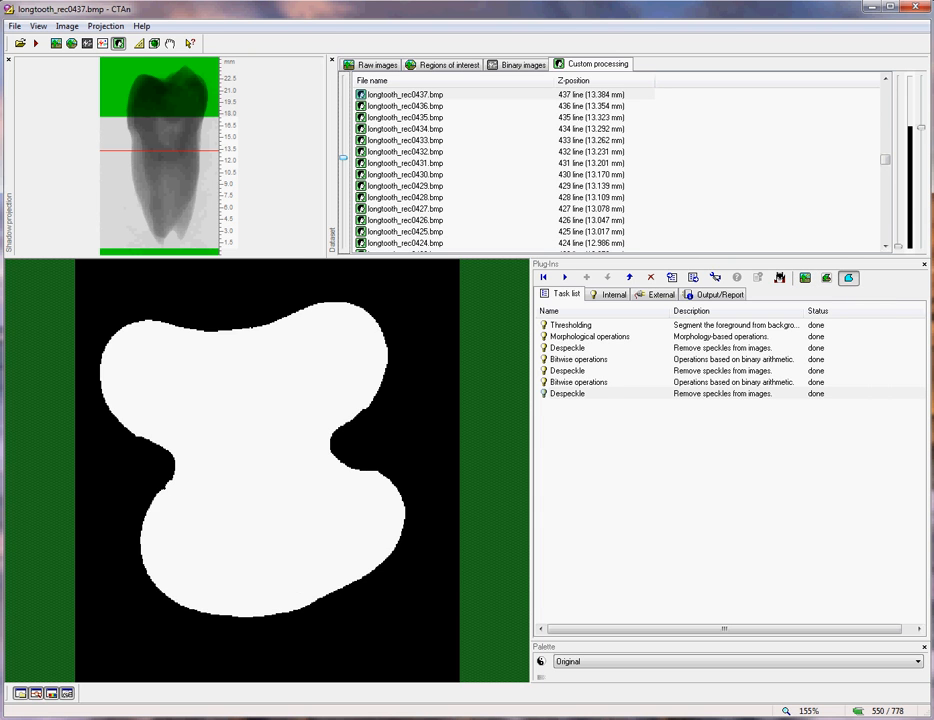
mouse_move(886, 159)
left_mouse_down()
mouse_move(886, 222)
mouse_move(886, 159)
left_mouse_up()
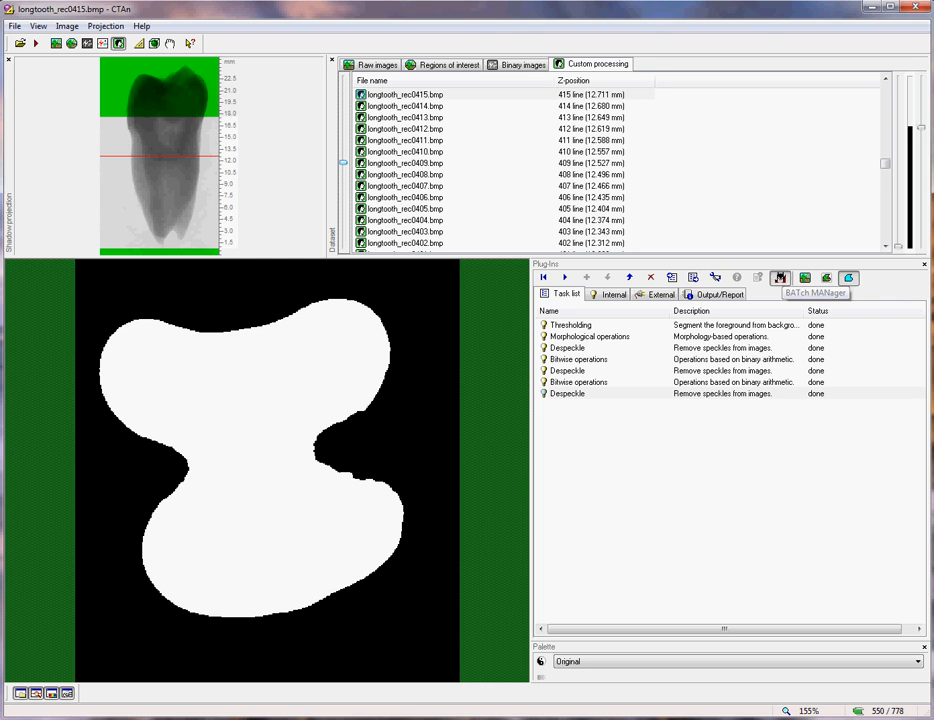
Step: Start the Batch Manager and browse its Internal operations before returning to the task list
left_click(780, 278)
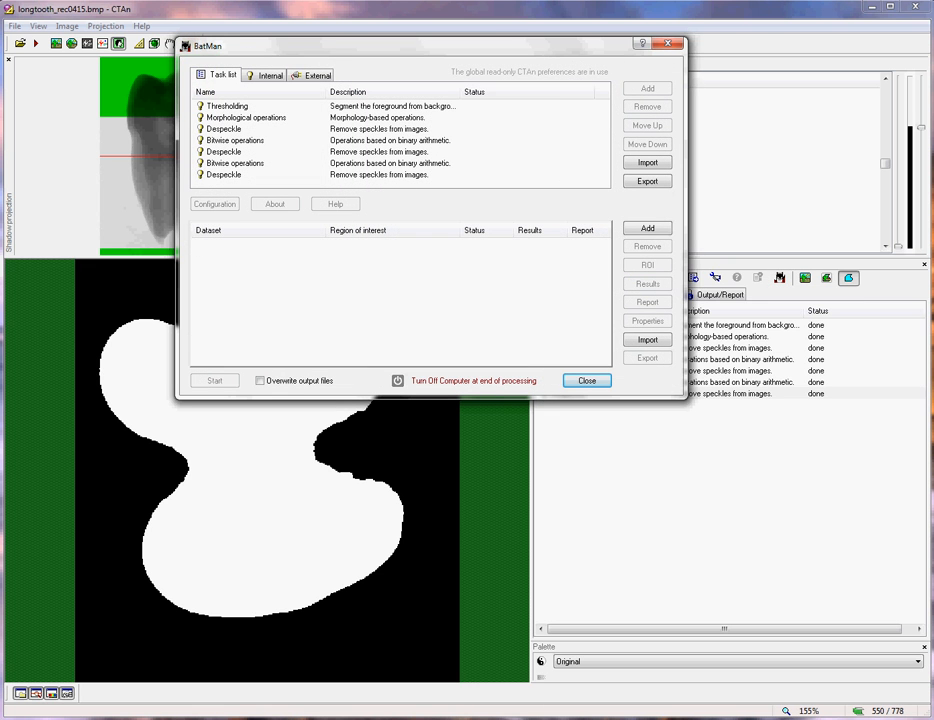
left_click(266, 75)
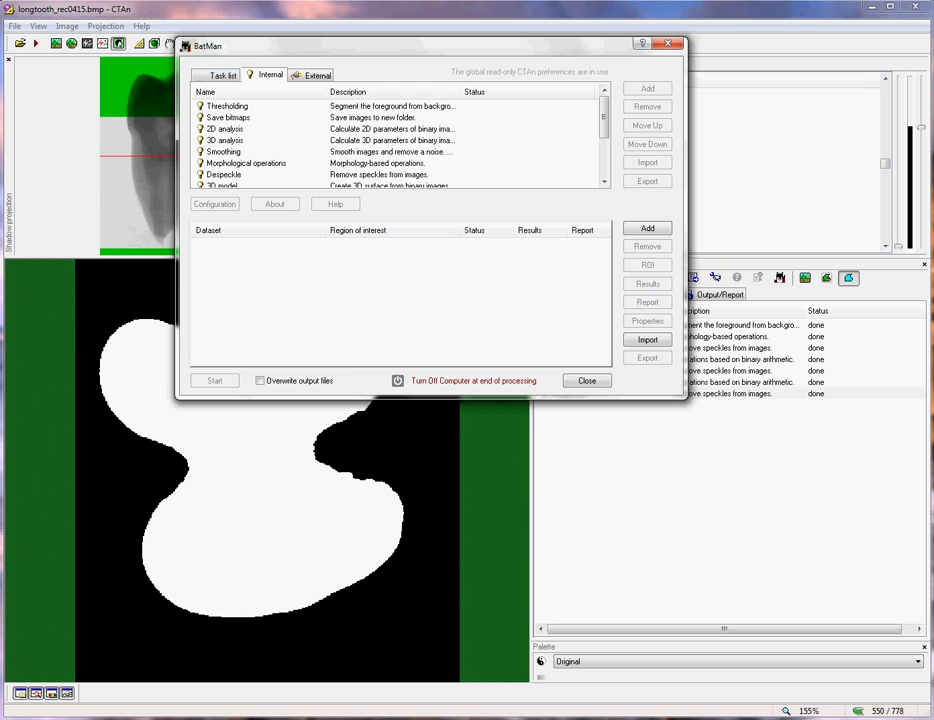
left_click(220, 75)
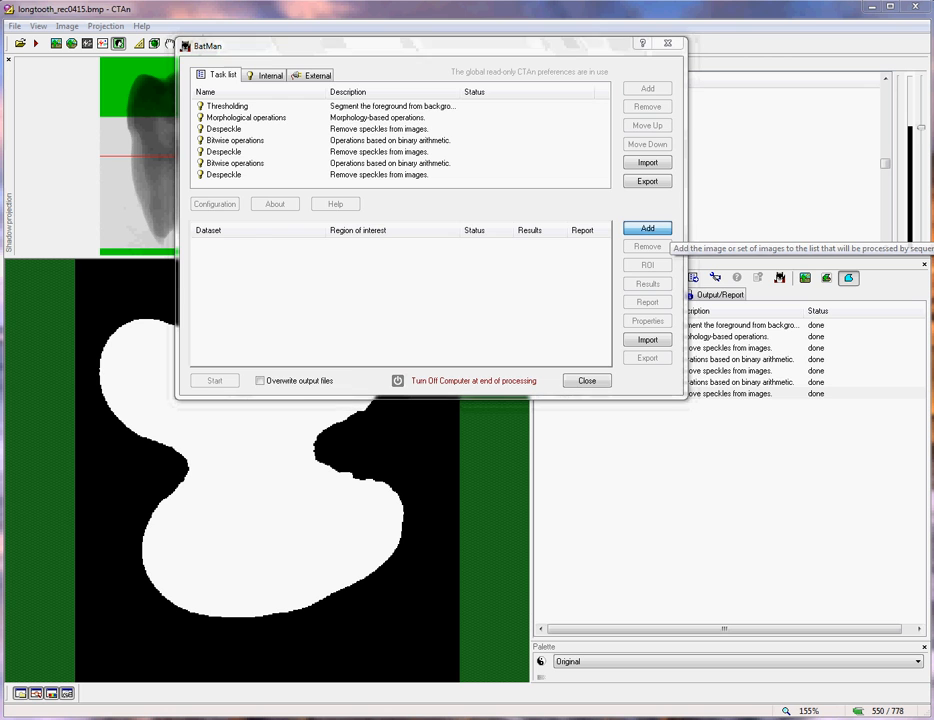
Step: Add the tooth scan dataset to the batch via one of its slice .bmp files
left_click(647, 228)
left_click(457, 137)
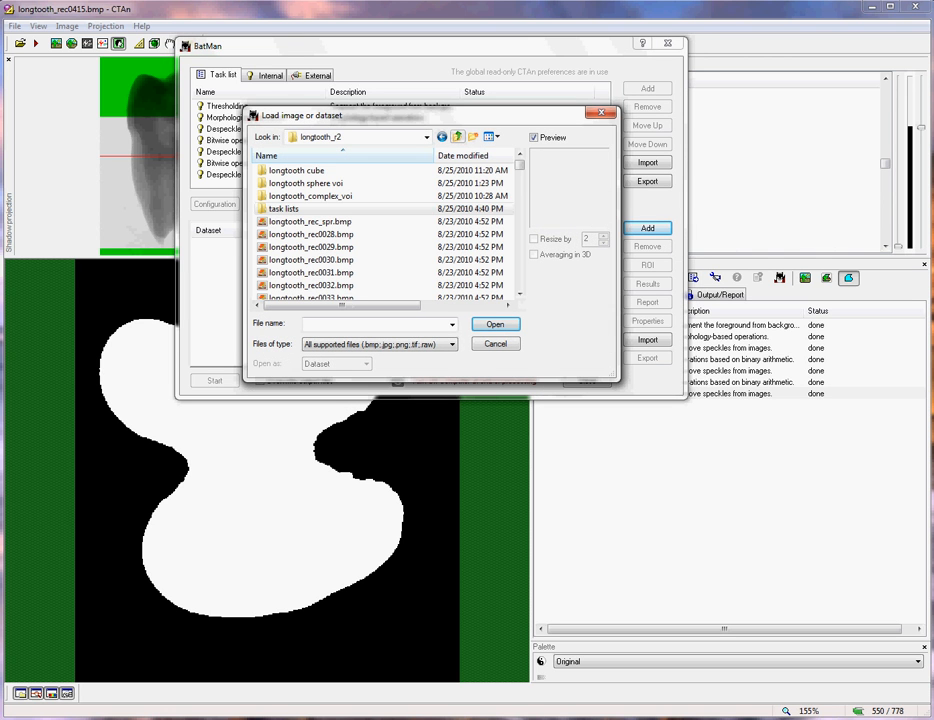
left_click(310, 272)
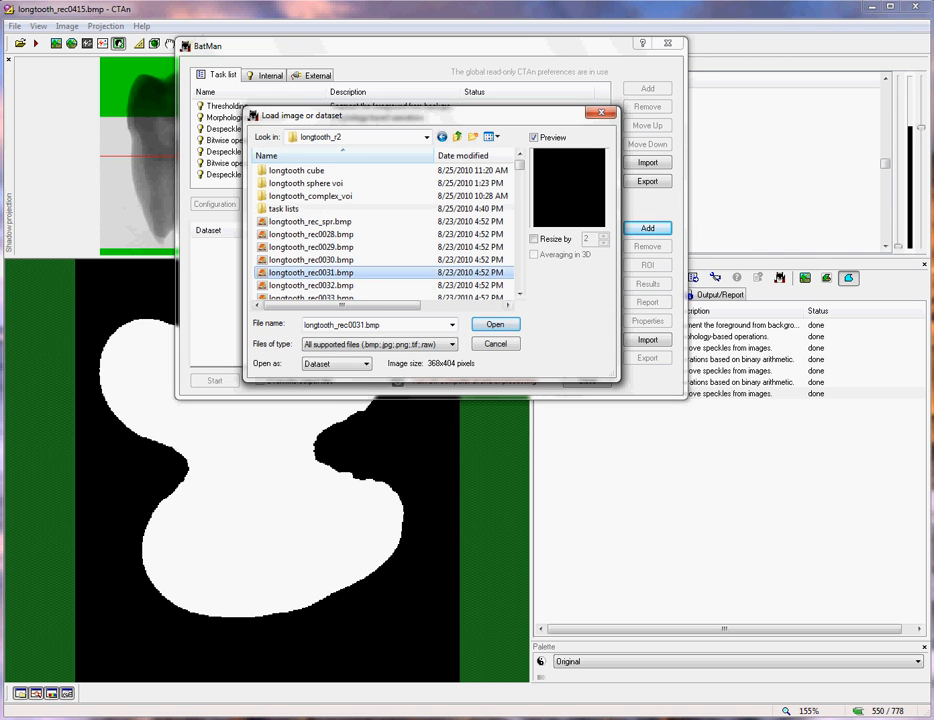
double_click(310, 272)
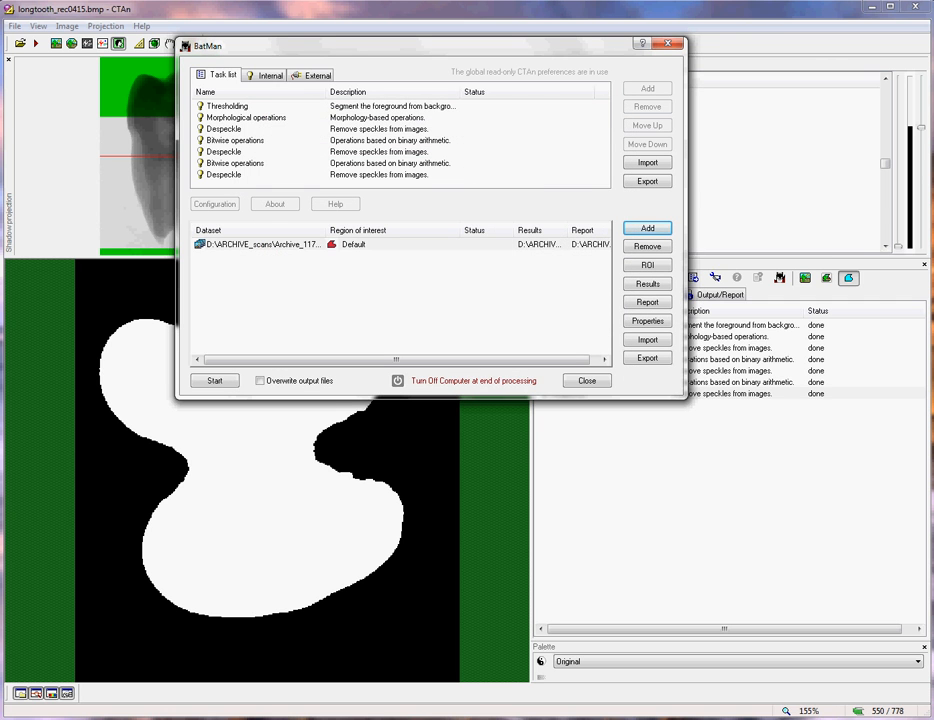
Step: Keep the default region of interest for the dataset and close the Batch Manager
left_click(647, 264)
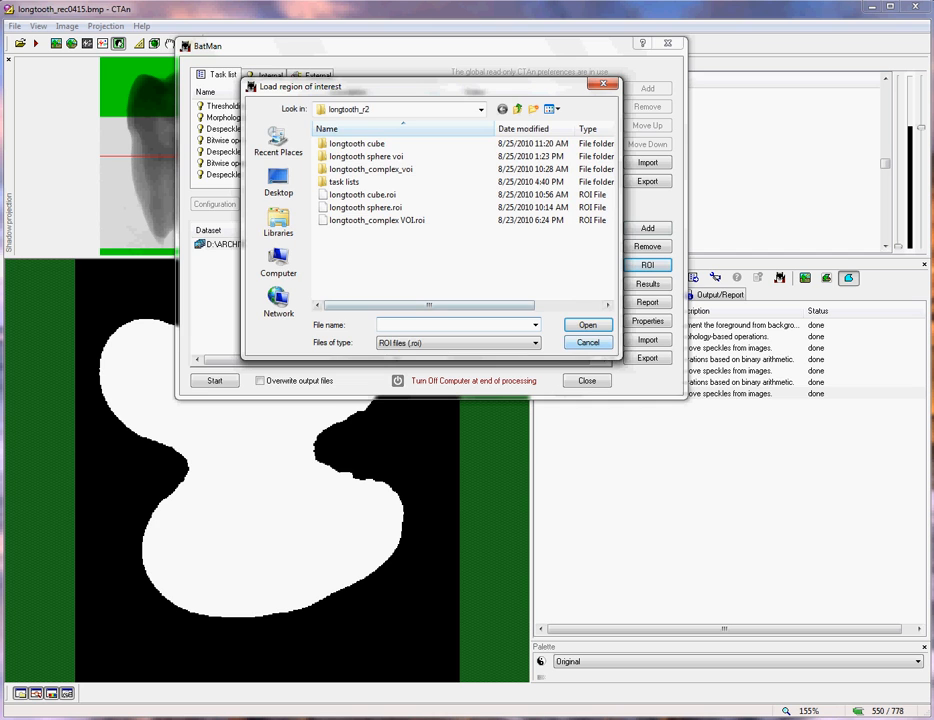
left_click(587, 342)
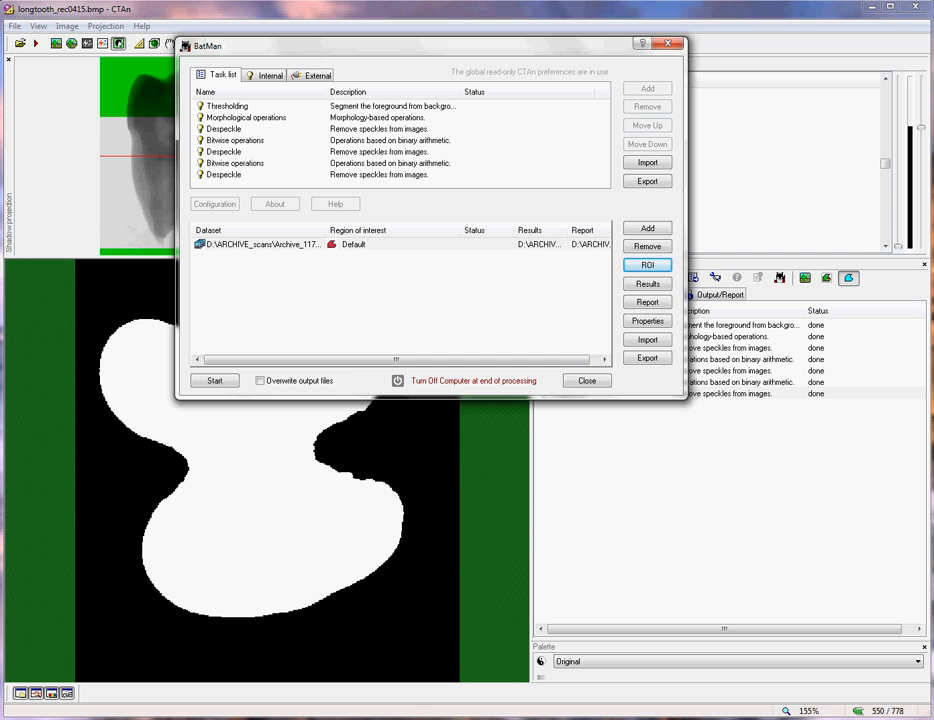
left_click(587, 380)
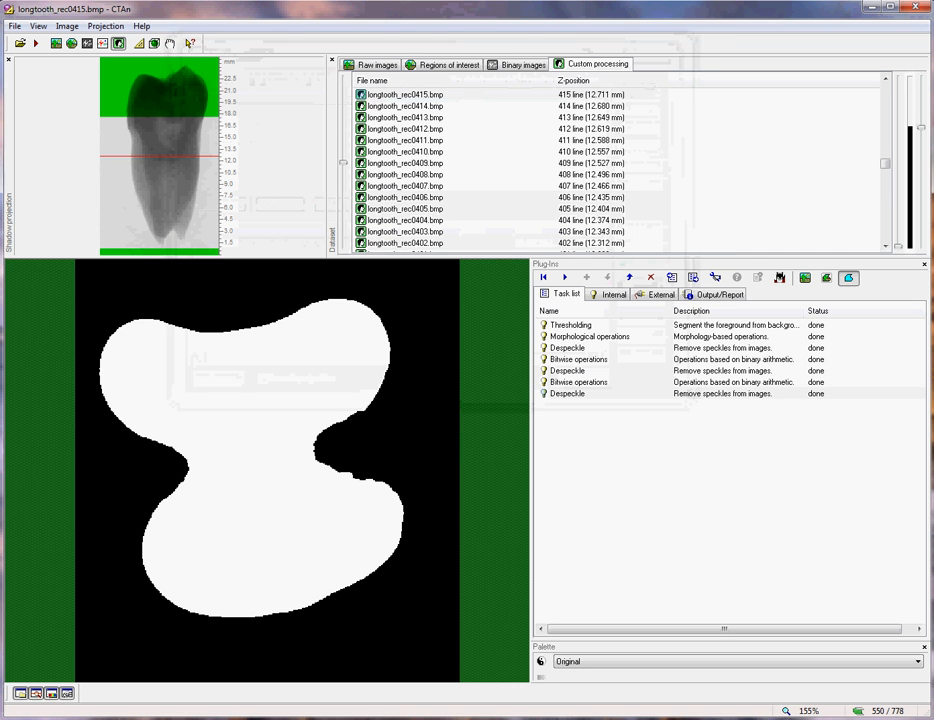